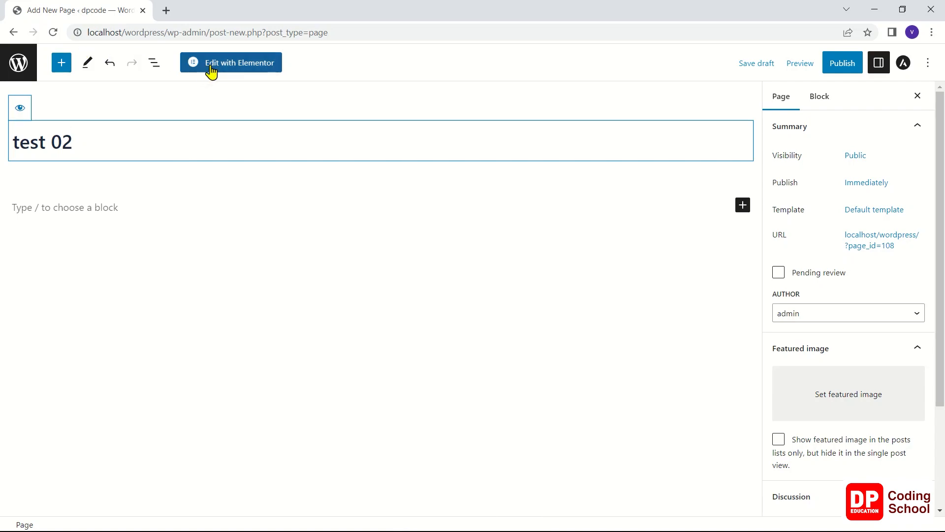
Open the "test 02" page for editing with Elementor and publish it
{"action": "left_click", "coordinate": [211, 69]}
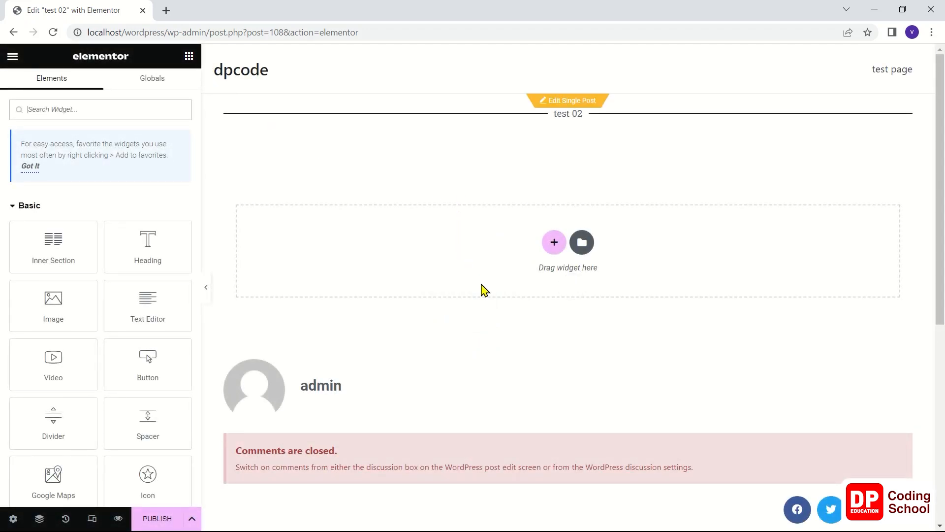
{"action": "scroll", "coordinate": [563, 355], "scroll_direction": "down", "scroll_amount": 3}
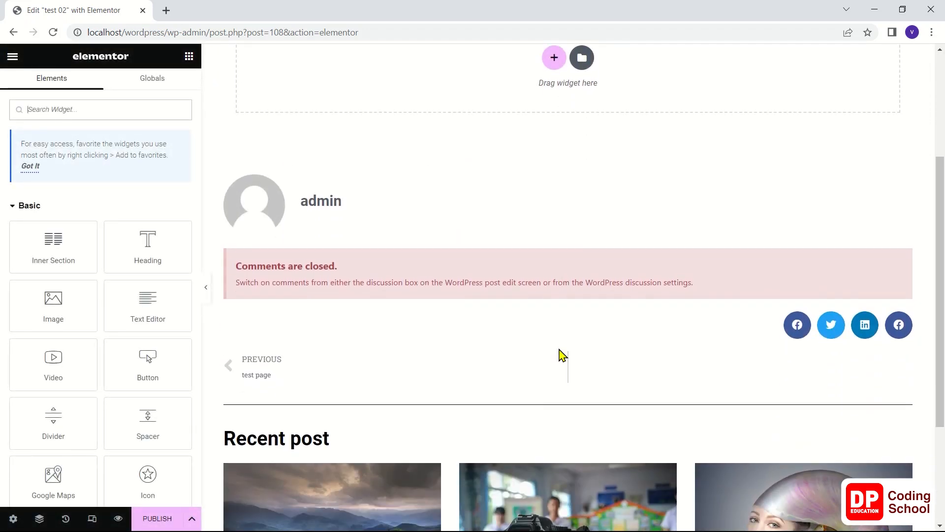
{"action": "scroll", "coordinate": [562, 354], "scroll_direction": "down", "scroll_amount": 5}
{"action": "scroll", "coordinate": [563, 345], "scroll_direction": "up", "scroll_amount": 8}
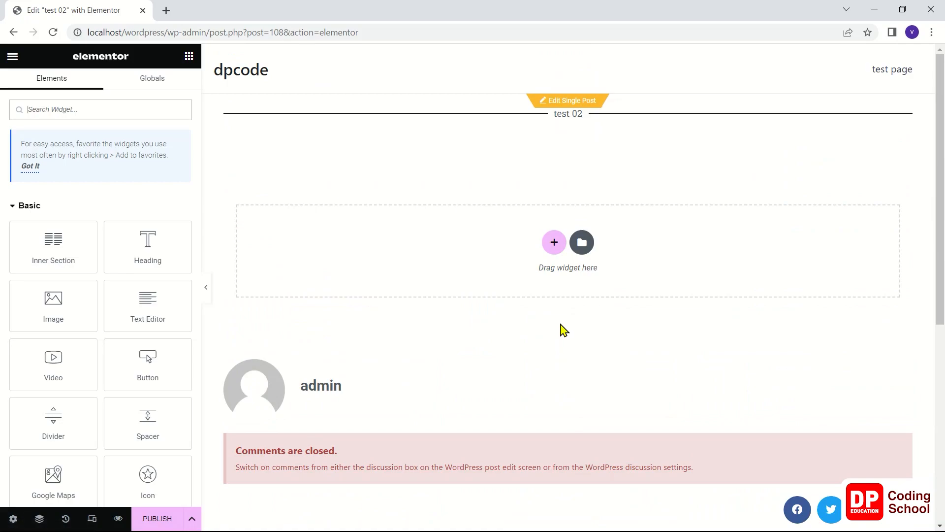
{"action": "left_click", "coordinate": [169, 520]}
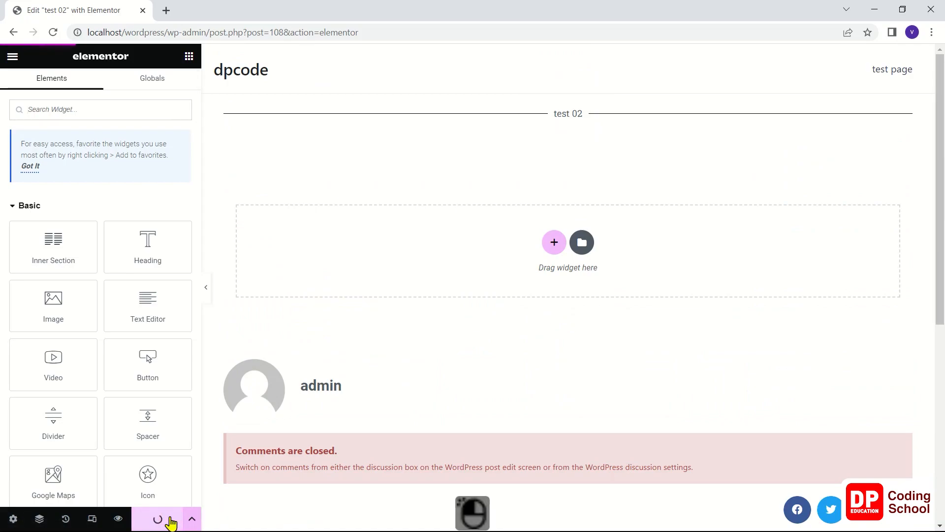
Preview the published "test 02" page, review its content from header to recent posts, and return to the editor
{"action": "left_click", "coordinate": [118, 518]}
{"action": "scroll", "coordinate": [236, 392], "scroll_direction": "down", "scroll_amount": 2}
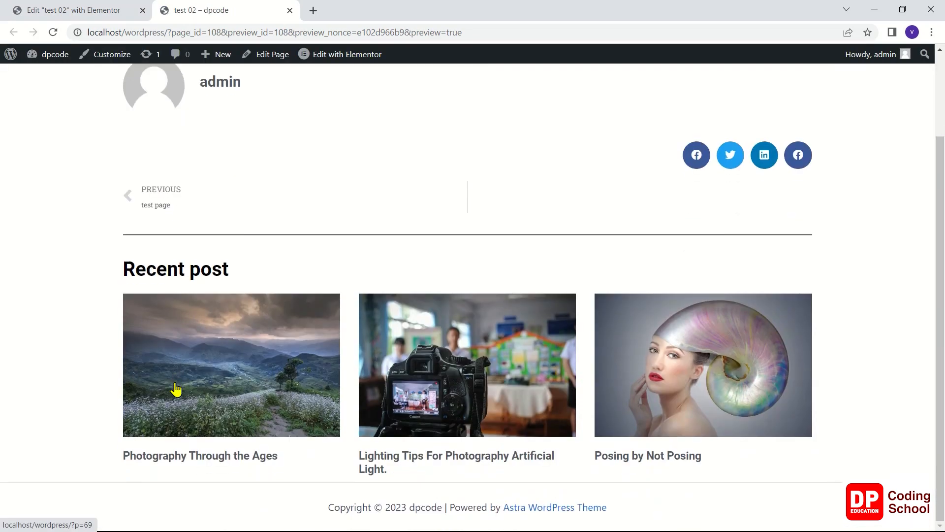
{"action": "scroll", "coordinate": [175, 394], "scroll_direction": "up", "scroll_amount": 2}
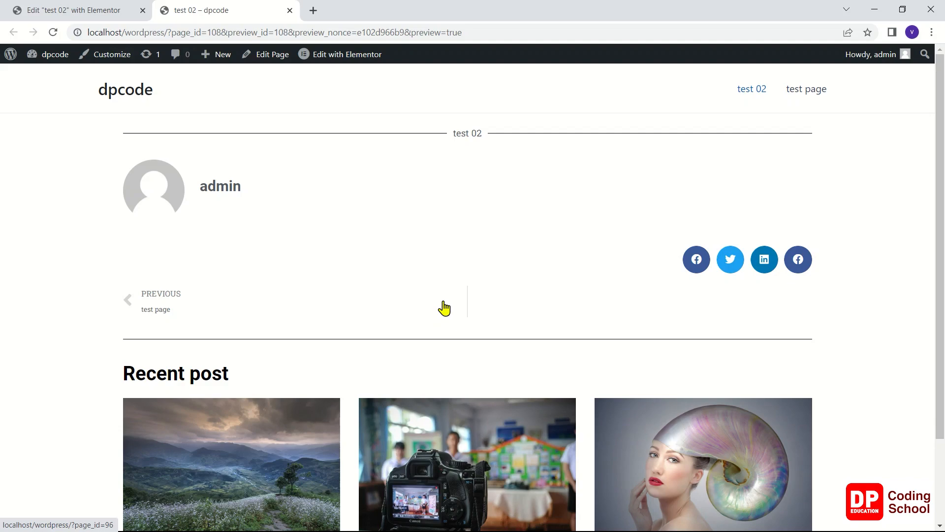
{"action": "scroll", "coordinate": [444, 308], "scroll_direction": "down", "scroll_amount": 2}
{"action": "scroll", "coordinate": [444, 309], "scroll_direction": "up", "scroll_amount": 2}
{"action": "left_click", "coordinate": [100, 4]}
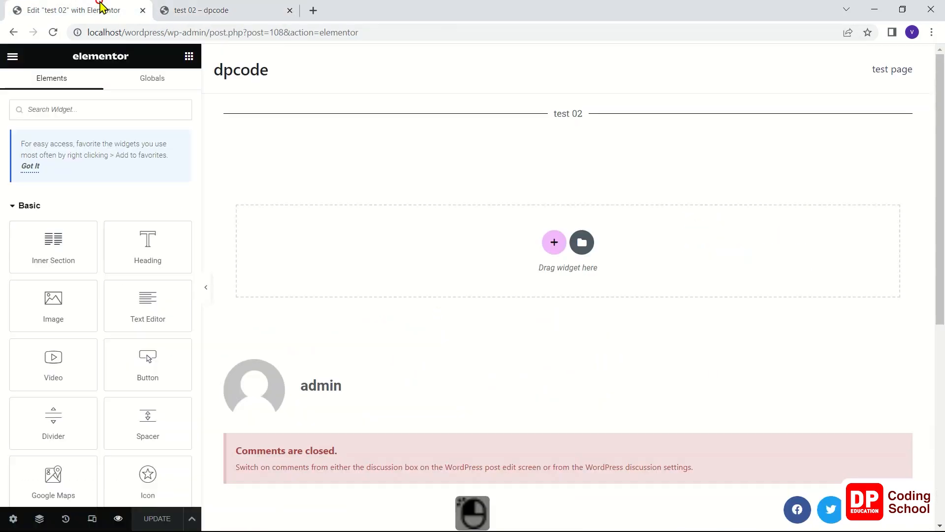
Set the page layout of "test 02" to Elementor Canvas and update the page
{"action": "left_click", "coordinate": [190, 57]}
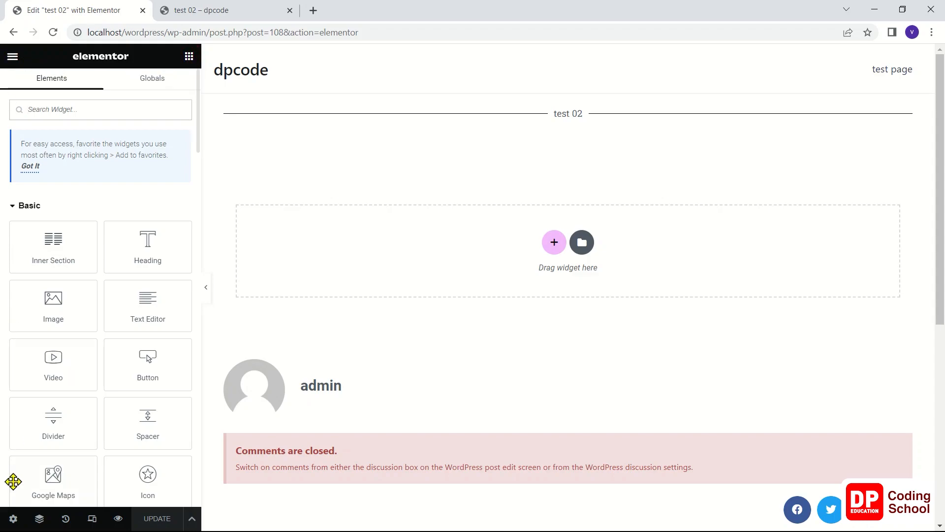
{"action": "left_click", "coordinate": [13, 520]}
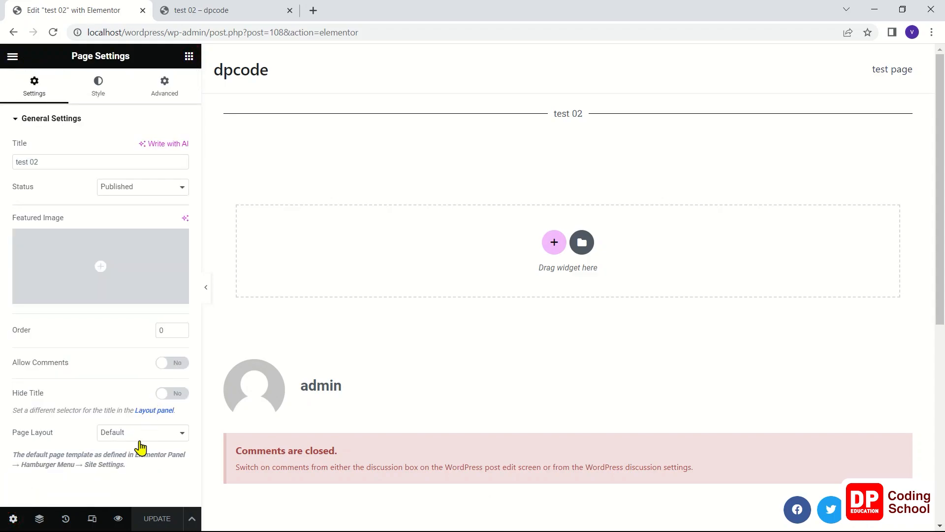
{"action": "left_click", "coordinate": [139, 436]}
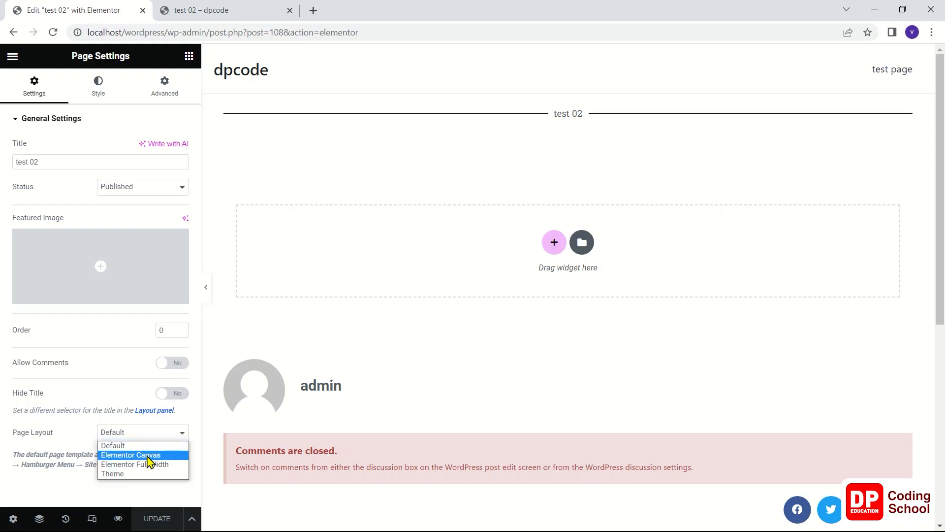
{"action": "left_click", "coordinate": [147, 454]}
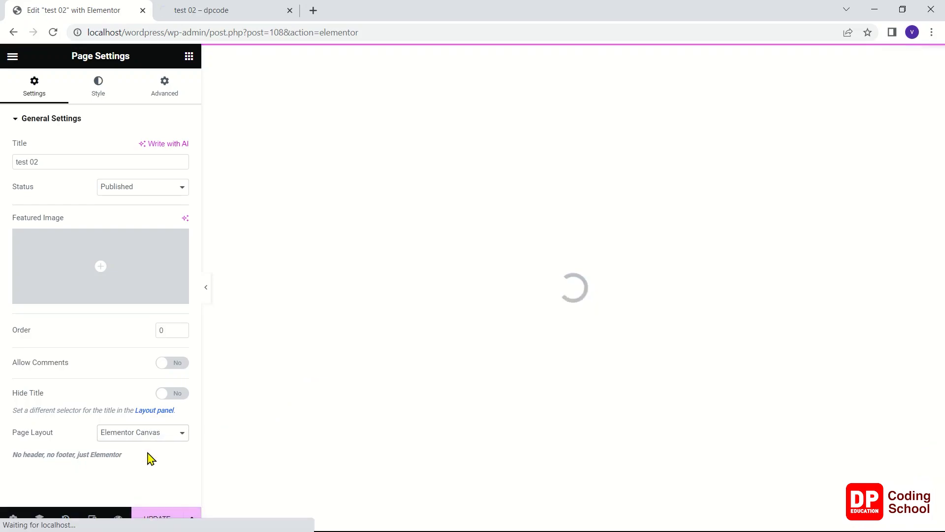
{"action": "left_click", "coordinate": [154, 518]}
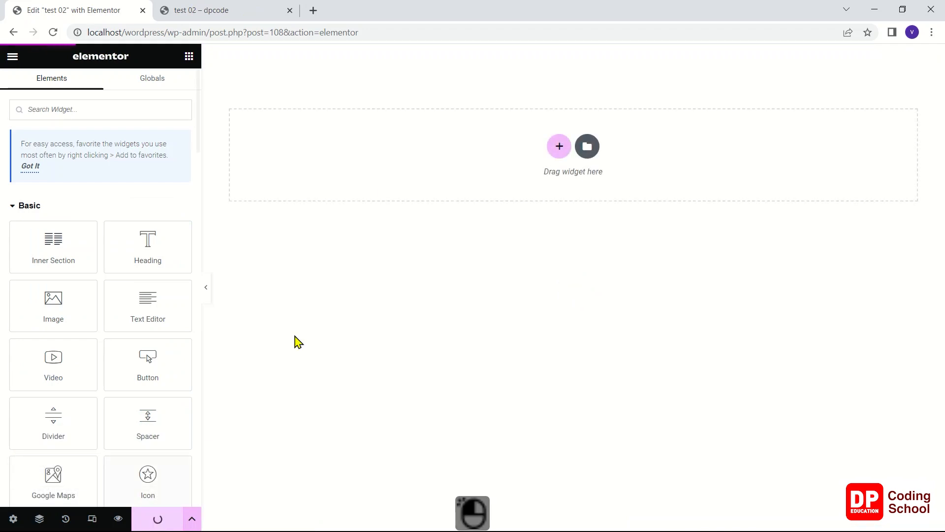
Reload the "test 02" preview to check the page layout, and return to the Elementor editor
{"action": "left_click", "coordinate": [258, 15]}
{"action": "right_click", "coordinate": [205, 164]}
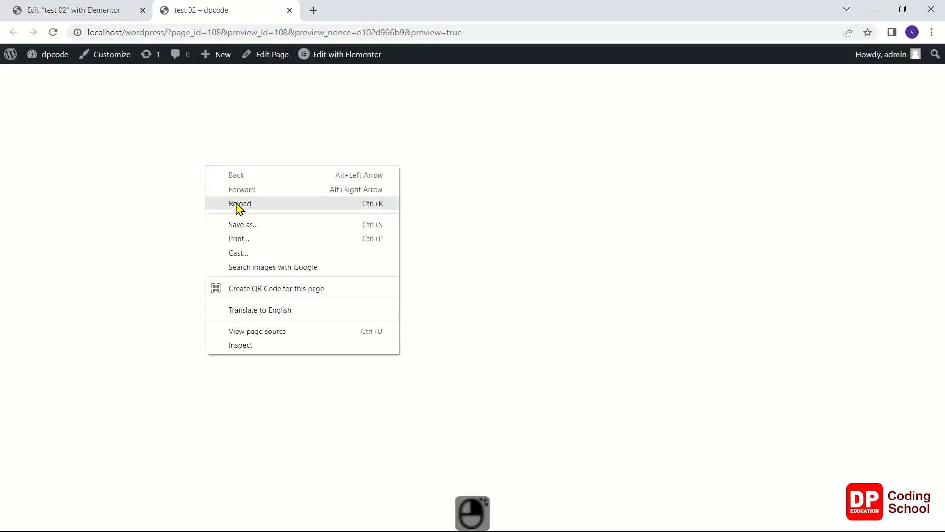
{"action": "left_click", "coordinate": [235, 204]}
{"action": "left_click", "coordinate": [68, 9]}
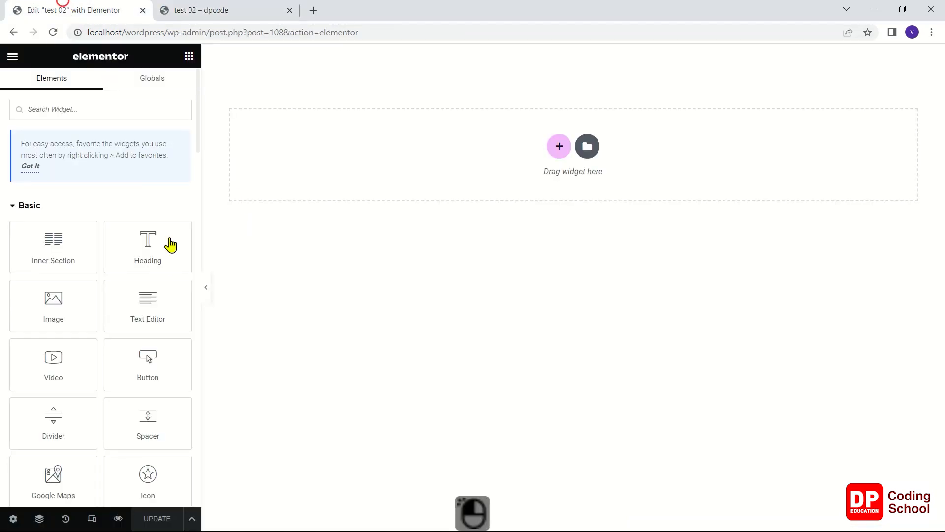
Add a Loop Grid widget to the empty section of the page
{"action": "scroll", "coordinate": [173, 254], "scroll_direction": "down", "scroll_amount": 5}
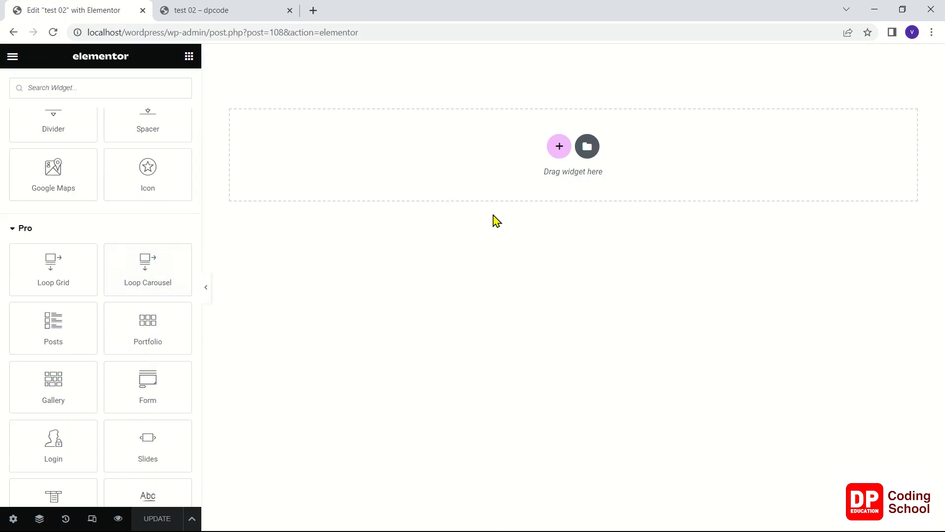
{"action": "scroll", "coordinate": [69, 196], "scroll_direction": "up", "scroll_amount": 5}
{"action": "scroll", "coordinate": [84, 193], "scroll_direction": "down", "scroll_amount": 5}
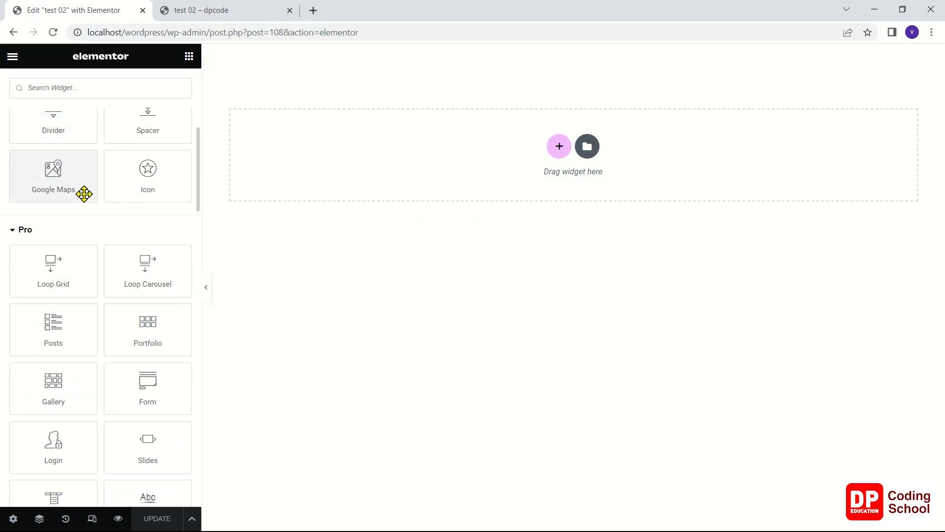
{"action": "left_click_drag", "start_coordinate": [49, 264], "coordinate": [428, 153]}
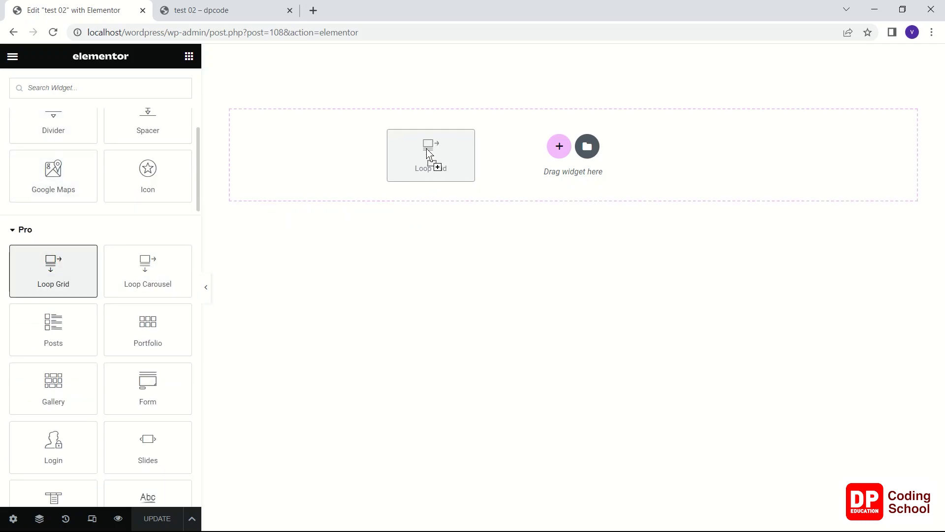
{"action": "left_click_drag", "start_coordinate": [428, 154], "coordinate": [420, 182]}
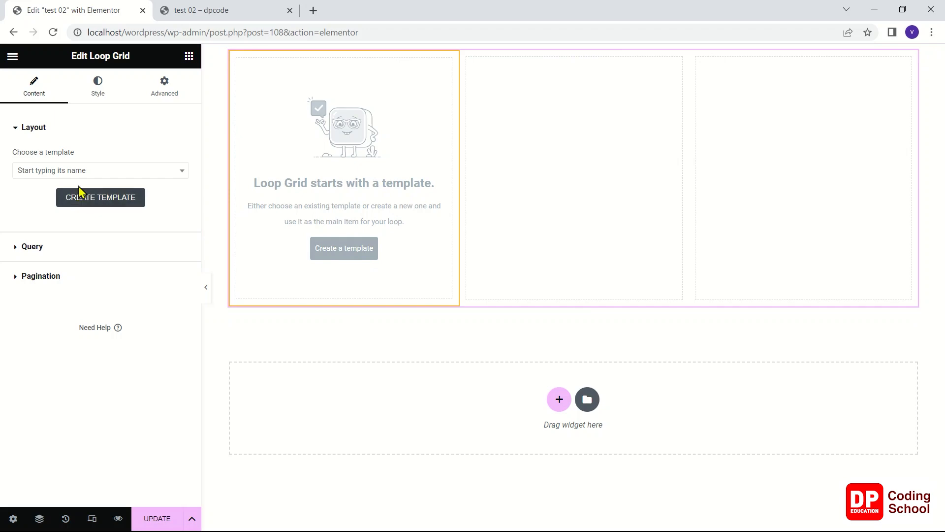
Examine the Loop Grid's template chooser, query options and pagination options
{"action": "left_click", "coordinate": [87, 171]}
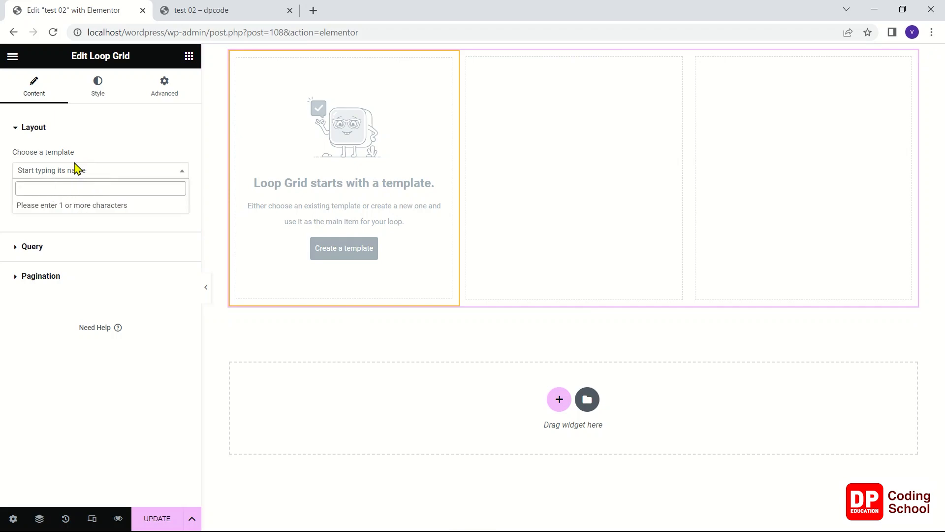
{"action": "left_click", "coordinate": [77, 172]}
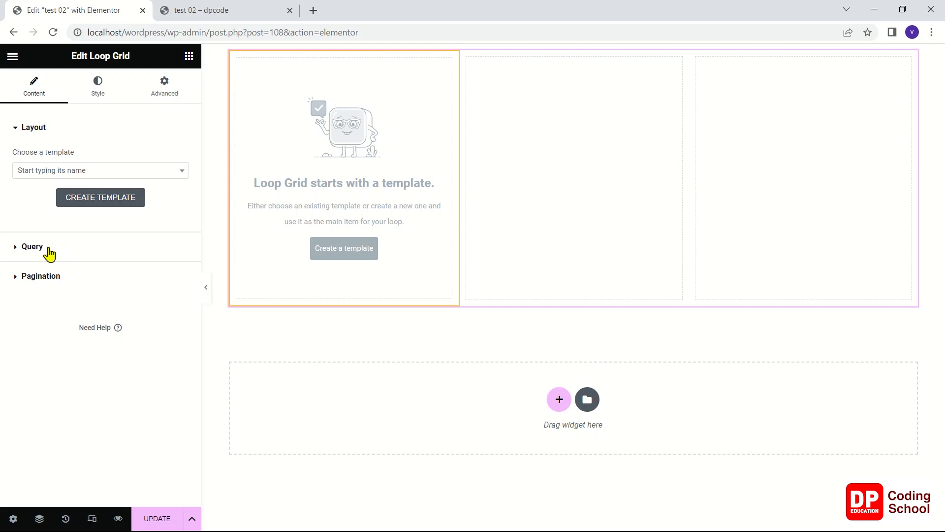
{"action": "left_click", "coordinate": [49, 253]}
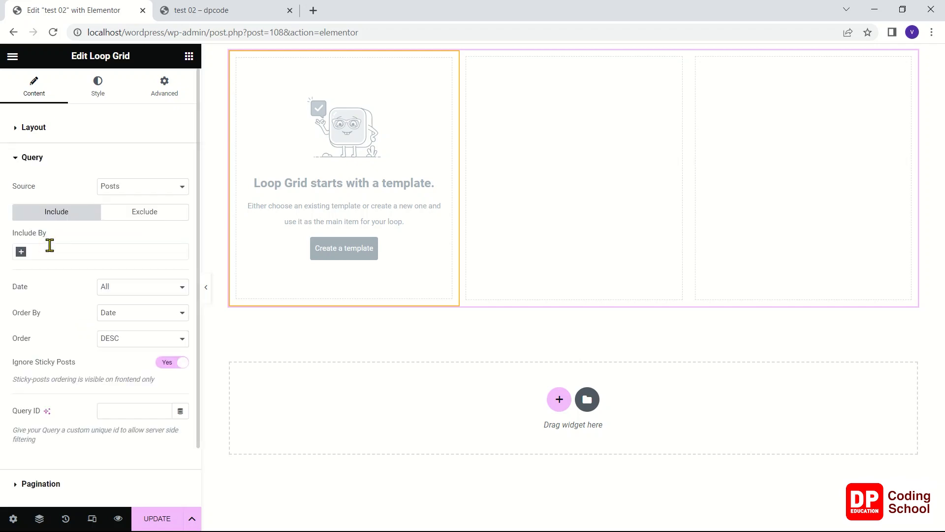
{"action": "scroll", "coordinate": [51, 245], "scroll_direction": "down", "scroll_amount": 2}
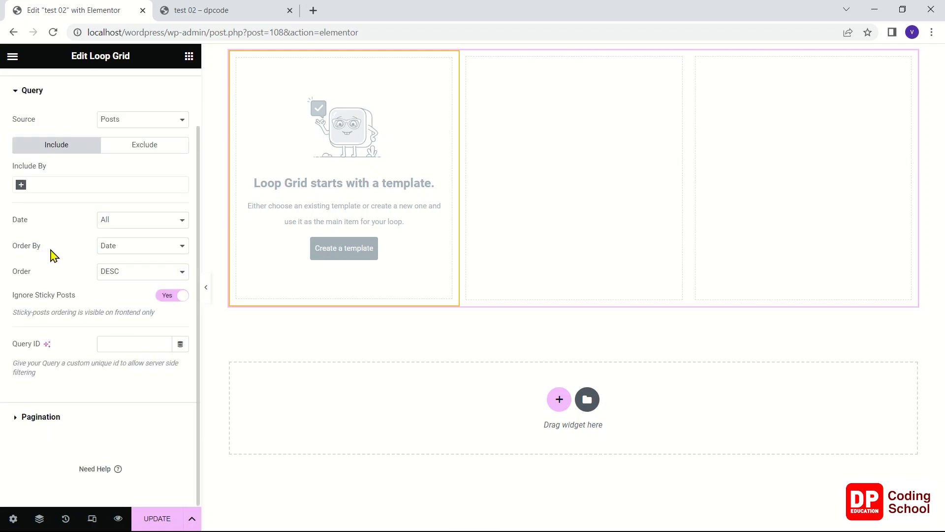
{"action": "left_click", "coordinate": [40, 418]}
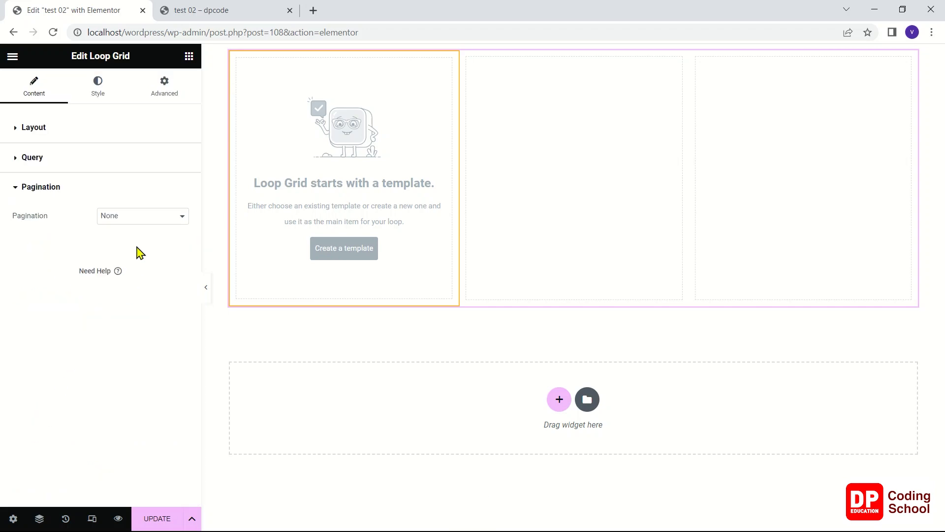
{"action": "left_click", "coordinate": [42, 158]}
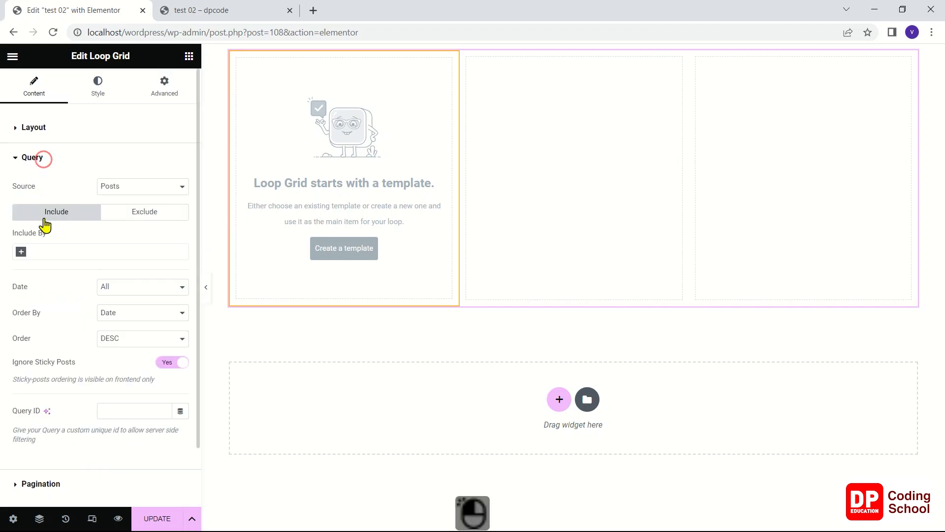
Set the Loop Grid's query source to Posts and create a new loop template, saving the page changes
{"action": "left_click", "coordinate": [128, 196]}
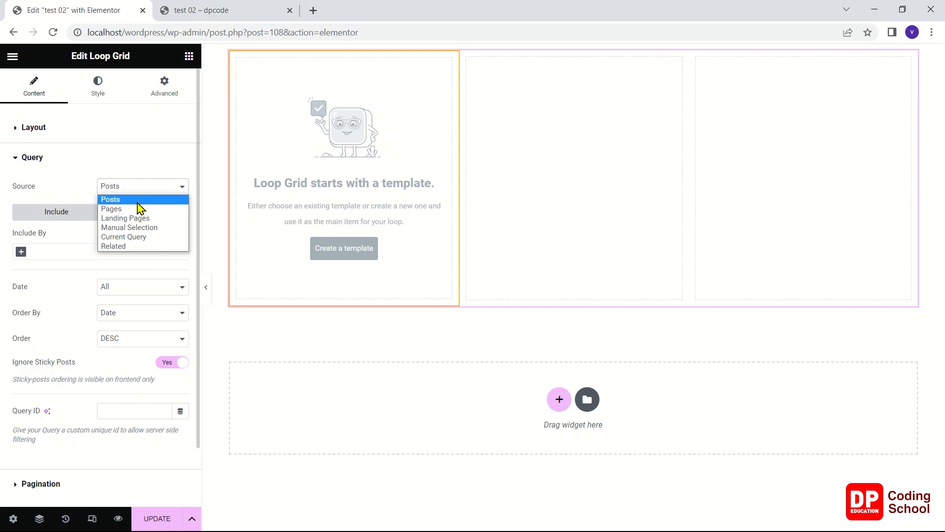
{"action": "left_click", "coordinate": [138, 200]}
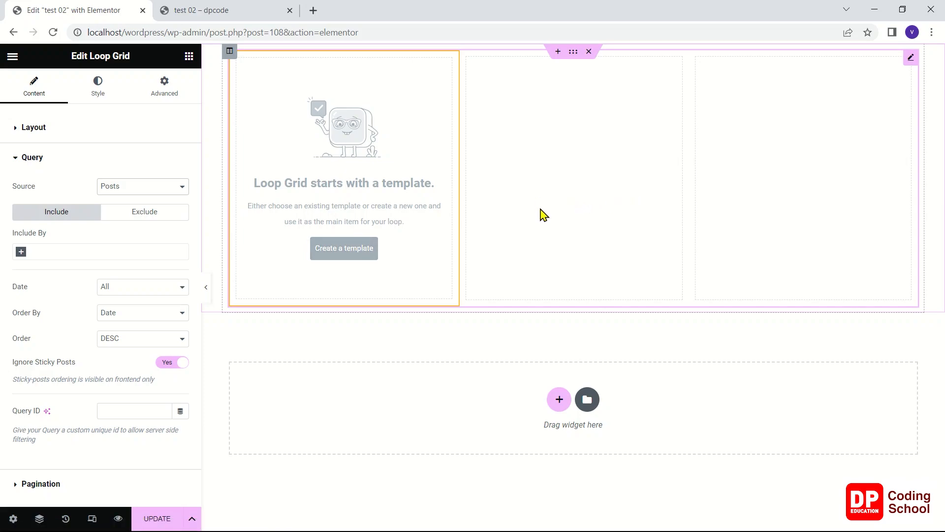
{"action": "left_click", "coordinate": [359, 253]}
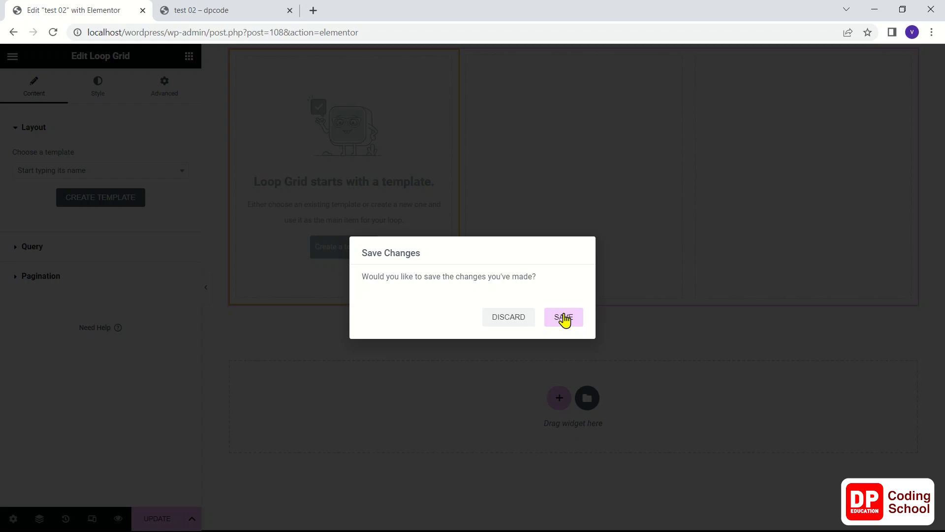
{"action": "left_click", "coordinate": [564, 317]}
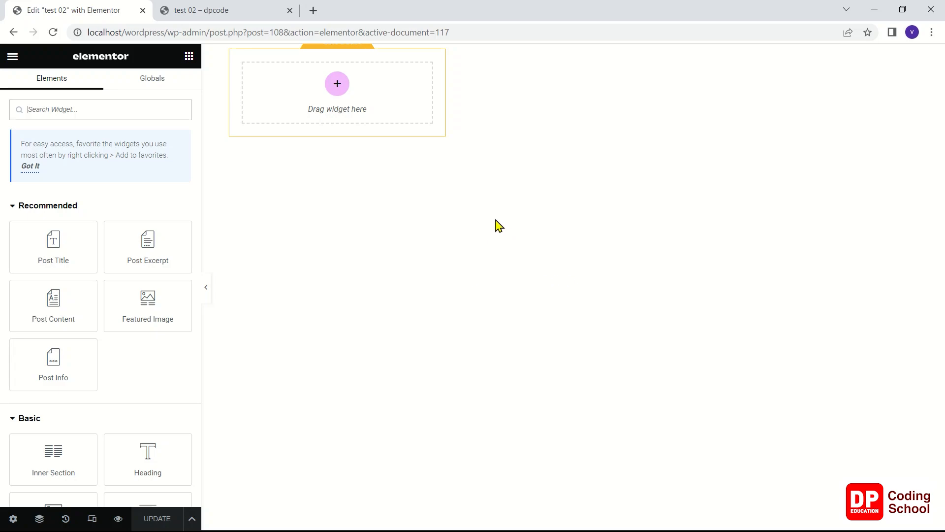
Add a Featured Image widget to the loop template and set its image size to Medium - 300 x 300
{"action": "left_click_drag", "start_coordinate": [135, 314], "coordinate": [303, 94]}
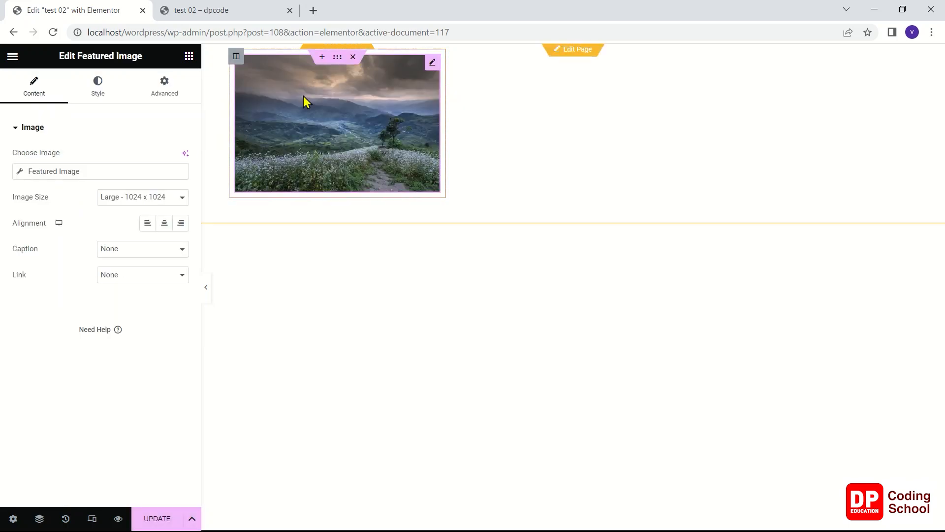
{"action": "left_click", "coordinate": [430, 64]}
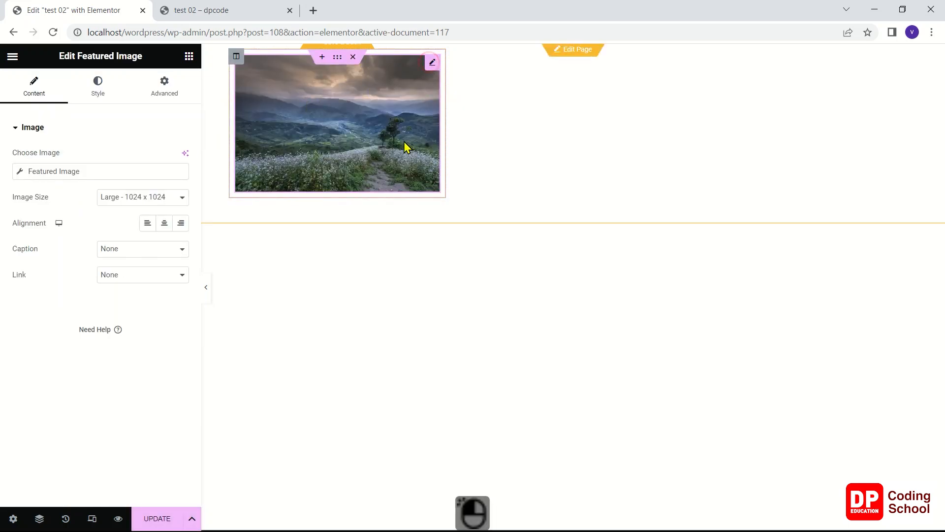
{"action": "left_click", "coordinate": [147, 201]}
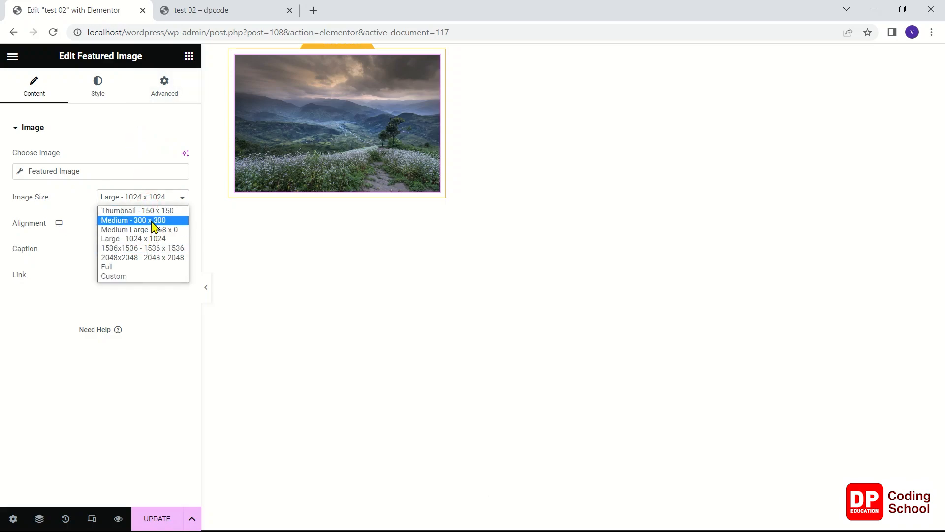
{"action": "left_click", "coordinate": [154, 222]}
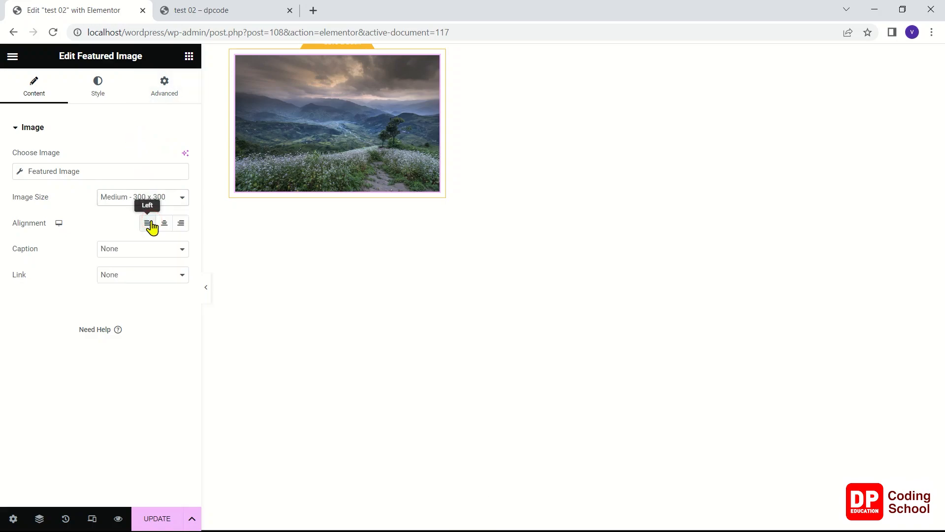
Enable the mask on the loop template's featured image in its advanced settings
{"action": "left_click", "coordinate": [164, 87]}
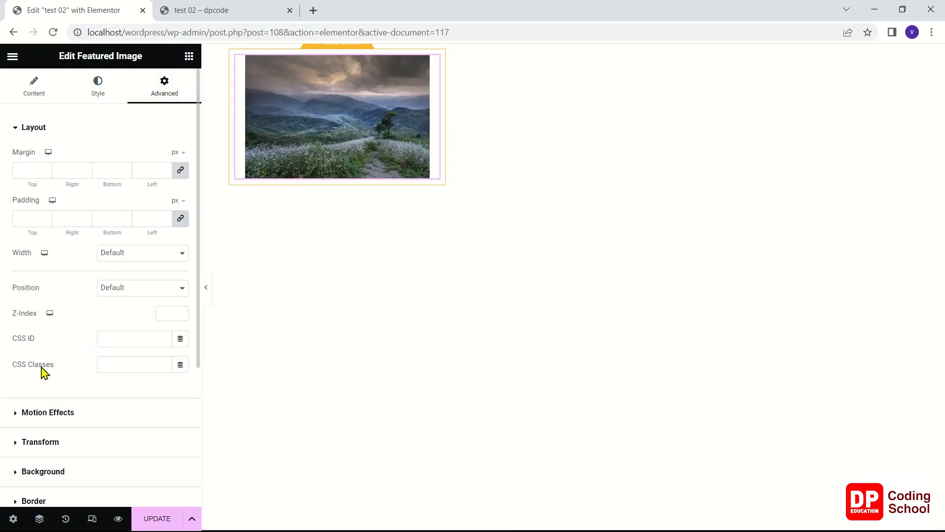
{"action": "scroll", "coordinate": [64, 424], "scroll_direction": "down", "scroll_amount": 2}
{"action": "left_click", "coordinate": [42, 453]}
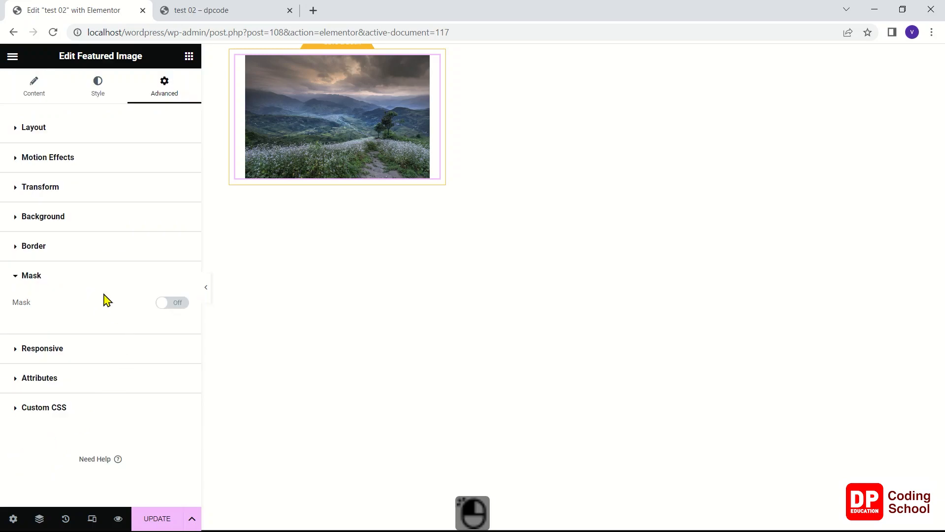
{"action": "left_click", "coordinate": [172, 302]}
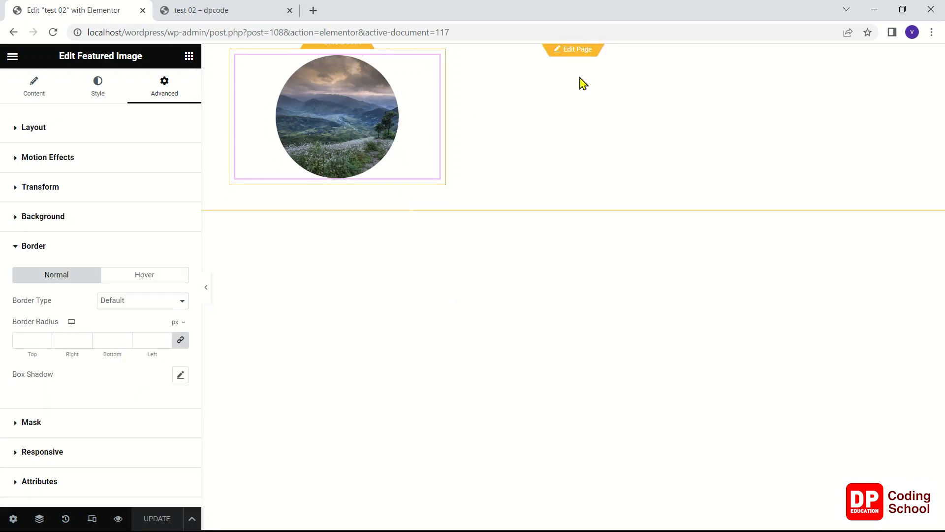
Save the loop template, return to the page, and check the reloaded "test 02" preview
{"action": "left_click", "coordinate": [343, 49]}
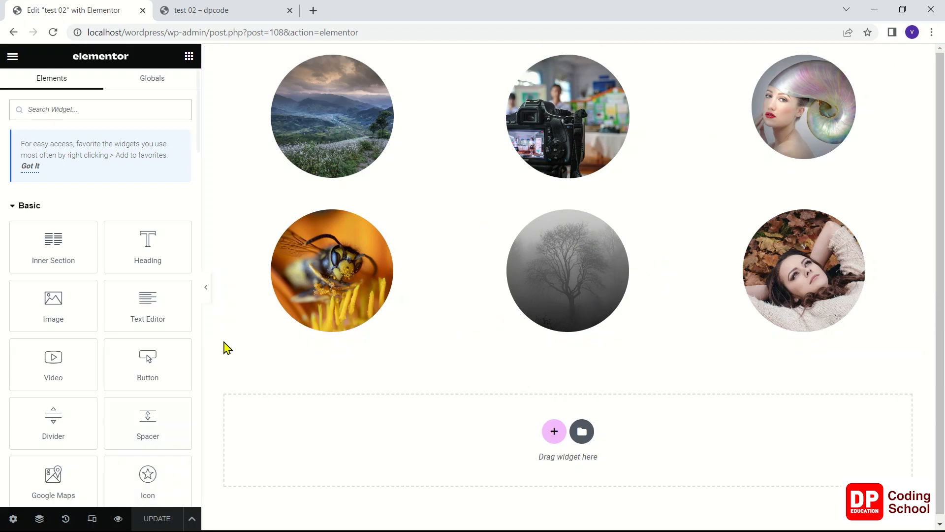
{"action": "left_click", "coordinate": [239, 14]}
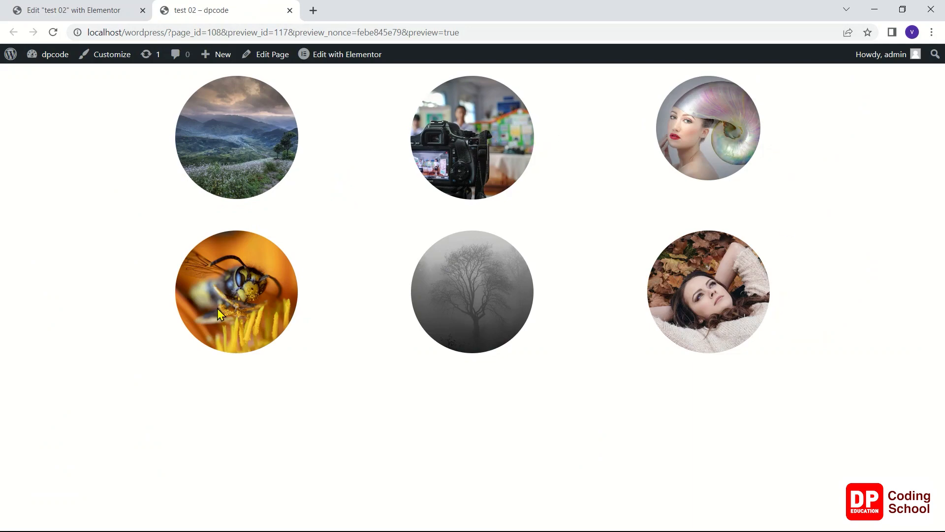
{"action": "right_click", "coordinate": [126, 190]}
{"action": "left_click", "coordinate": [152, 227]}
{"action": "left_click", "coordinate": [87, 11]}
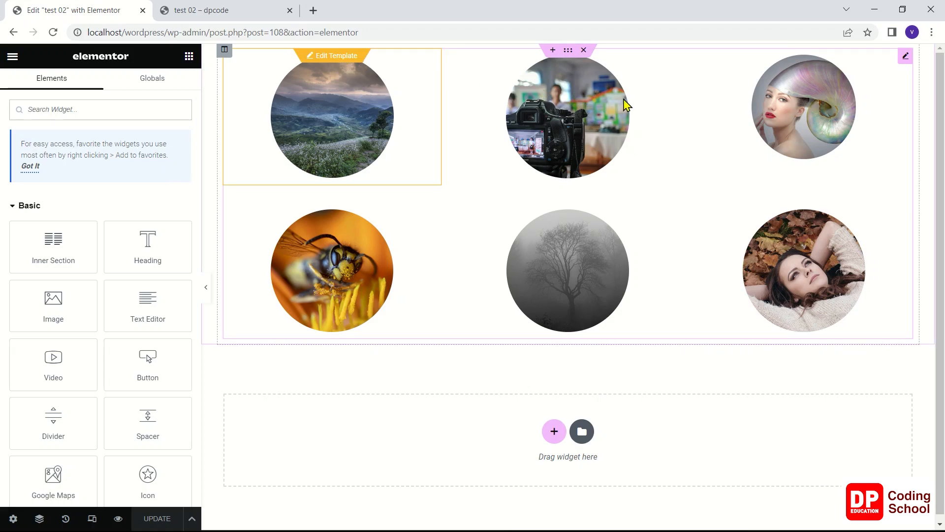
Reopen the loop template for editing and set the featured image's link type to Custom URL
{"action": "left_click", "coordinate": [333, 58]}
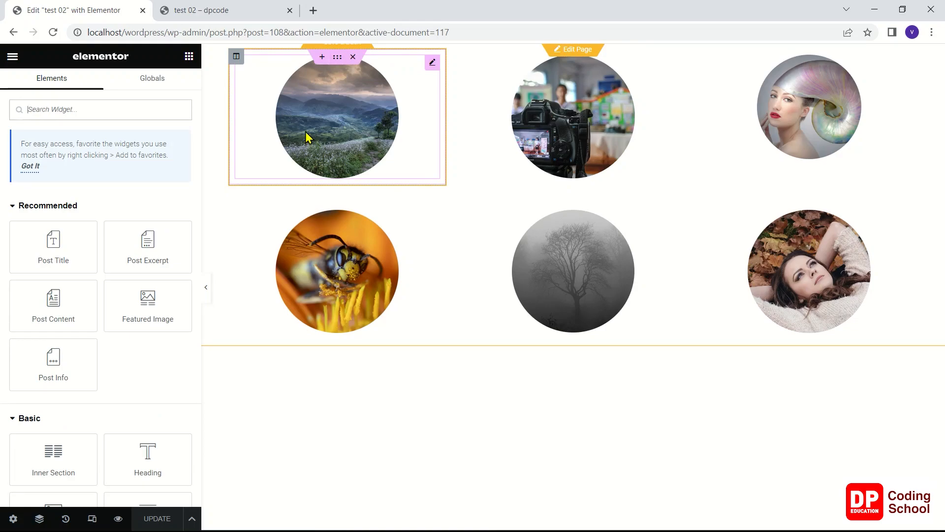
{"action": "left_click", "coordinate": [432, 63]}
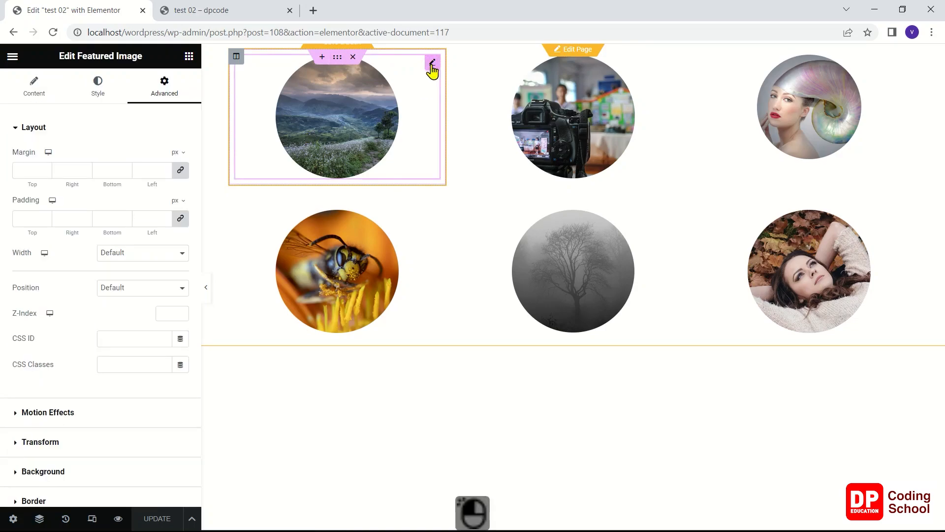
{"action": "left_click", "coordinate": [45, 89]}
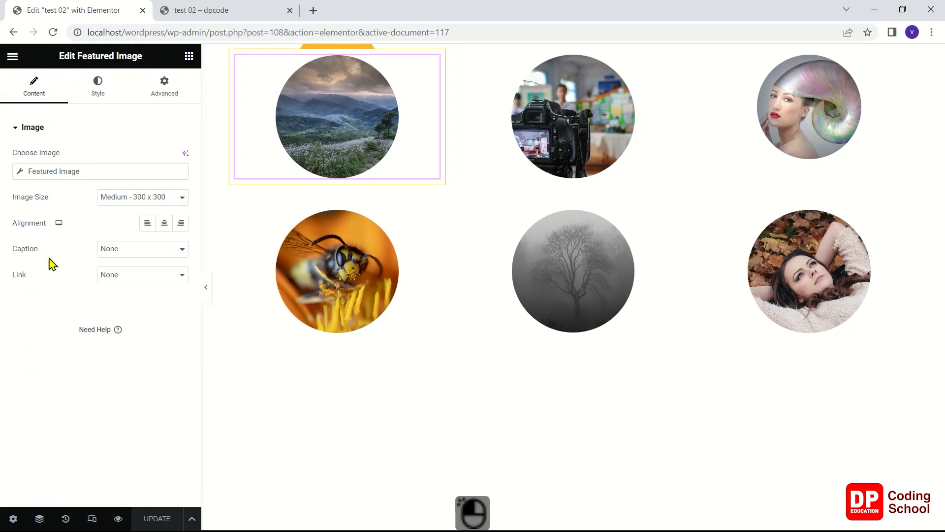
{"action": "left_click", "coordinate": [140, 282]}
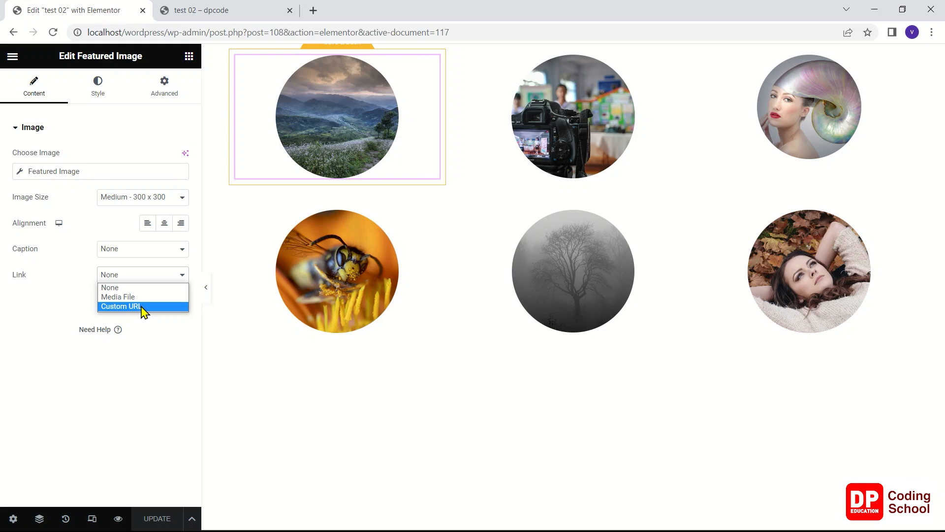
{"action": "left_click", "coordinate": [111, 307]}
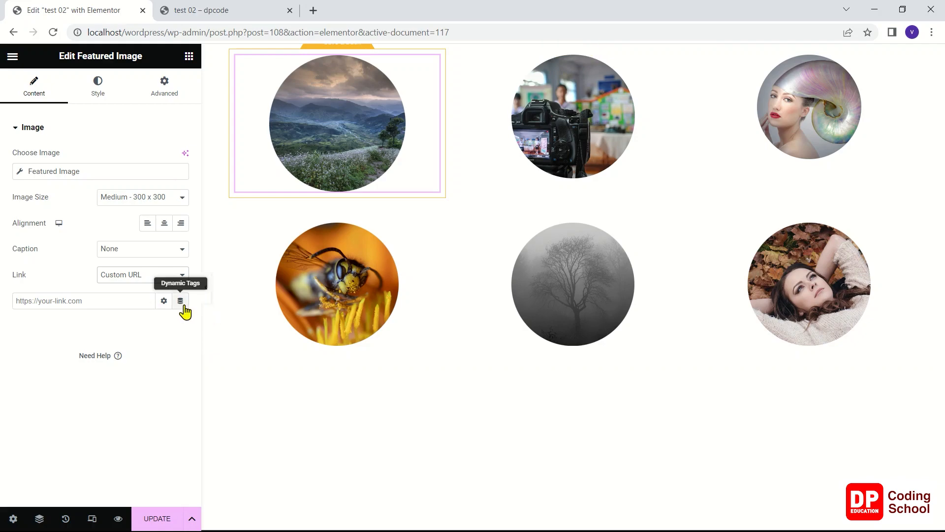
Assign the dynamic Post URL tag to the featured image's link and update the loop template
{"action": "left_click", "coordinate": [164, 301]}
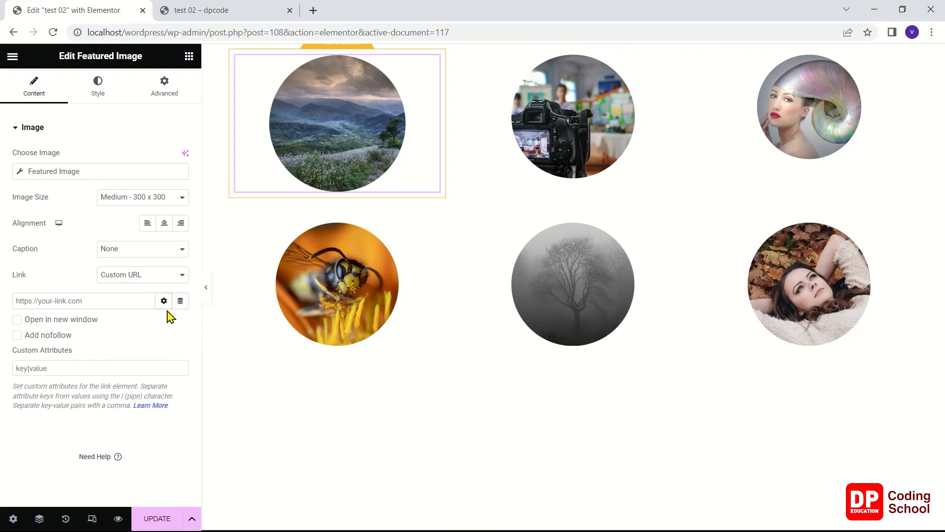
{"action": "left_click", "coordinate": [164, 301]}
{"action": "left_click", "coordinate": [180, 301]}
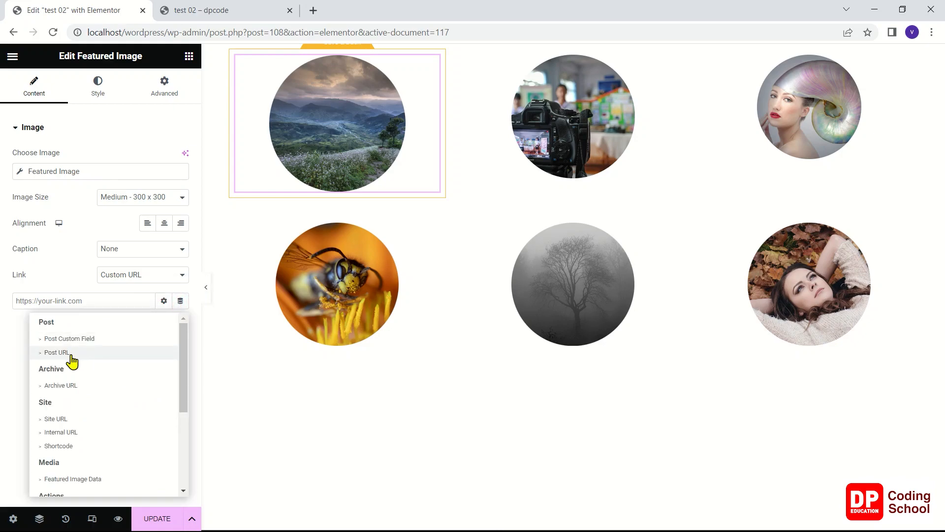
{"action": "left_click", "coordinate": [68, 353]}
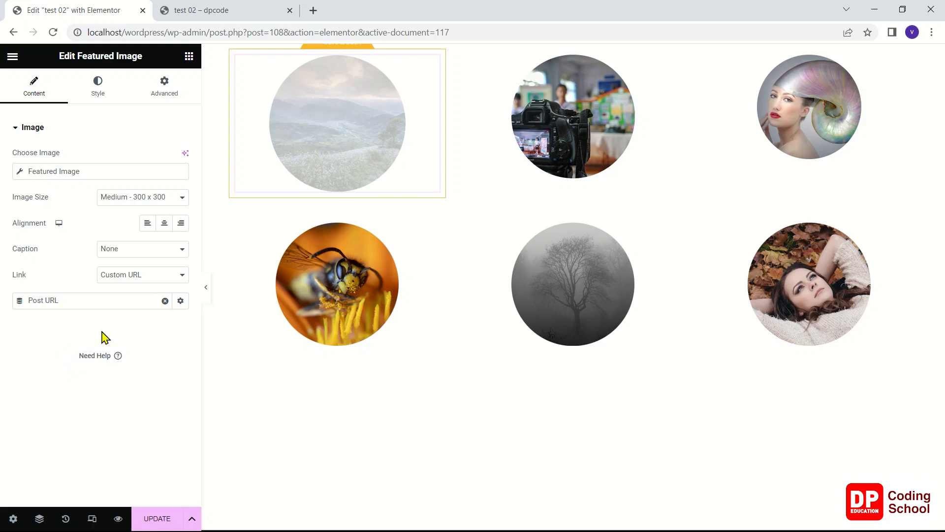
{"action": "left_click", "coordinate": [18, 301]}
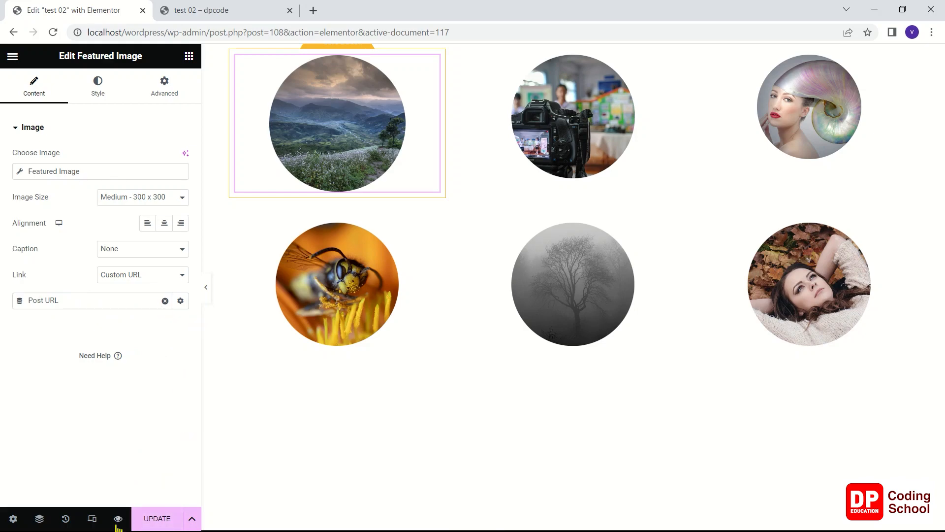
{"action": "left_click", "coordinate": [144, 518]}
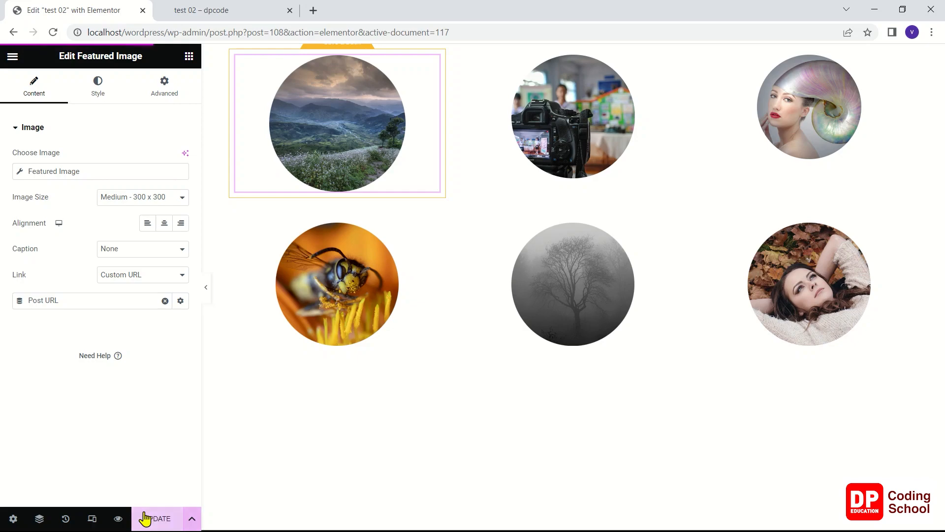
Reload the "test 02" preview and open the camera image's post to check its link
{"action": "left_click", "coordinate": [211, 7]}
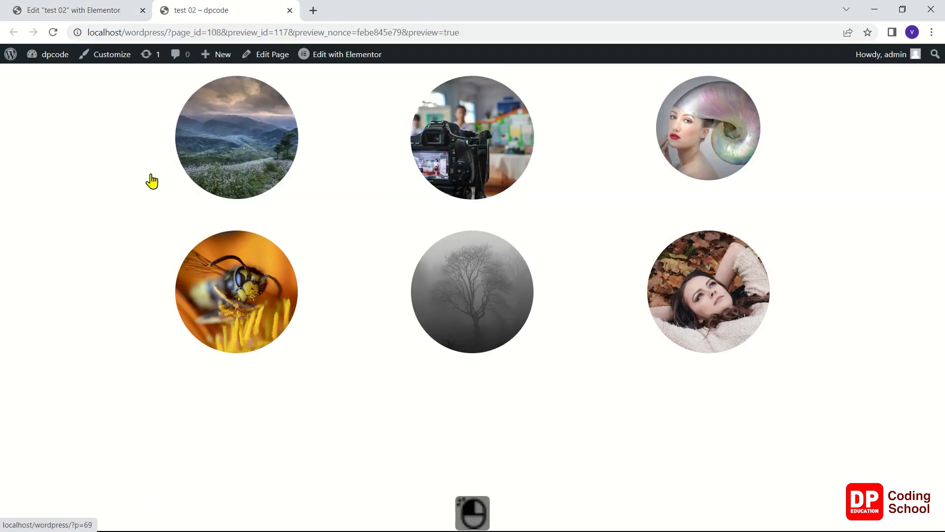
{"action": "right_click", "coordinate": [92, 143]}
{"action": "left_click", "coordinate": [111, 183]}
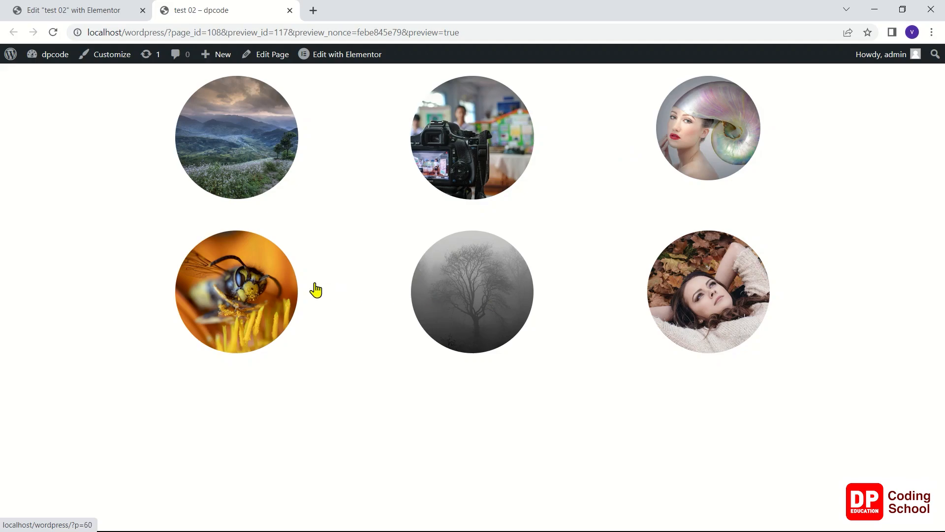
{"action": "left_click", "coordinate": [489, 162]}
{"action": "scroll", "coordinate": [487, 243], "scroll_direction": "down", "scroll_amount": 15}
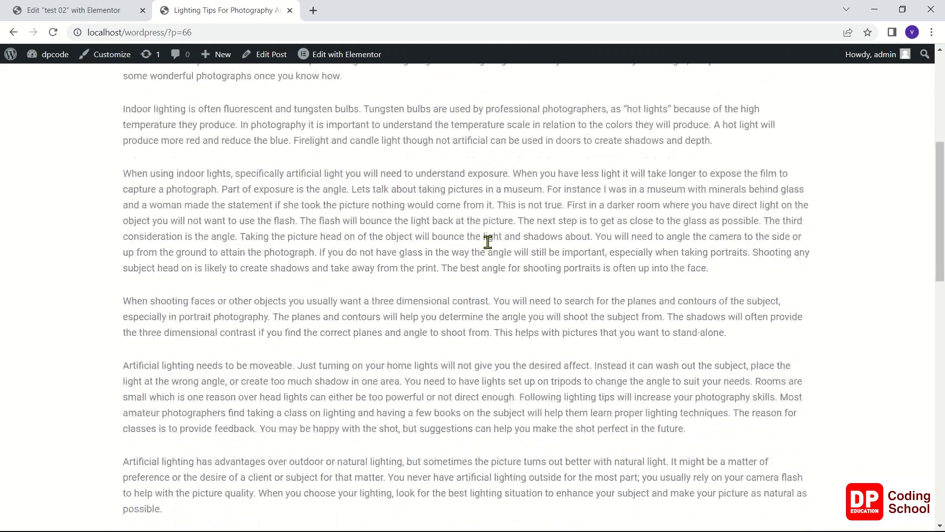
{"action": "scroll", "coordinate": [487, 243], "scroll_direction": "up", "scroll_amount": 15}
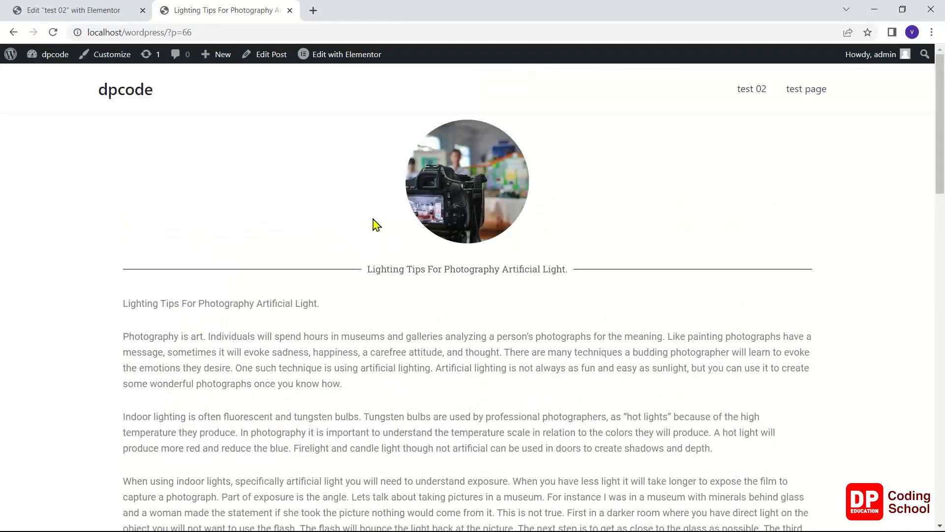
Look over the site's home page and return to the published "test 02" page
{"action": "left_click", "coordinate": [149, 97]}
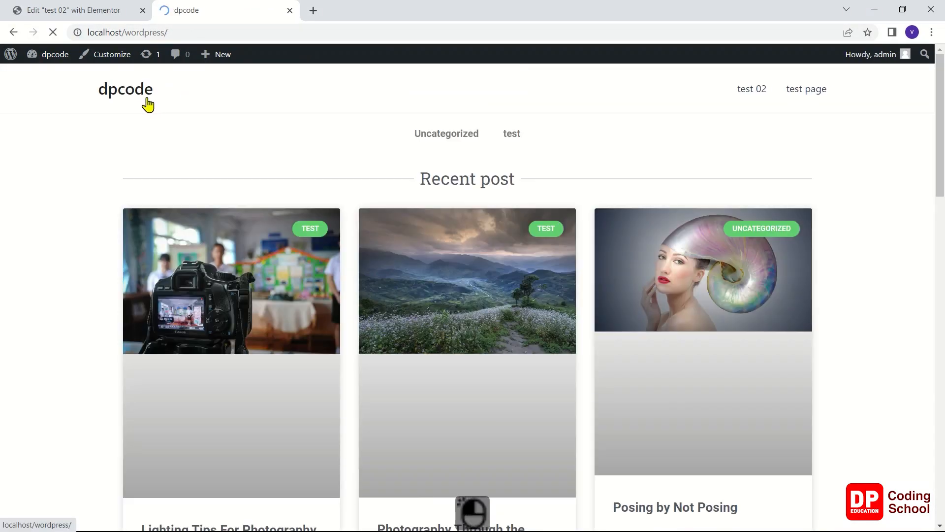
{"action": "scroll", "coordinate": [214, 277], "scroll_direction": "down", "scroll_amount": 5}
{"action": "scroll", "coordinate": [215, 277], "scroll_direction": "down", "scroll_amount": 5}
{"action": "scroll", "coordinate": [217, 273], "scroll_direction": "up", "scroll_amount": 15}
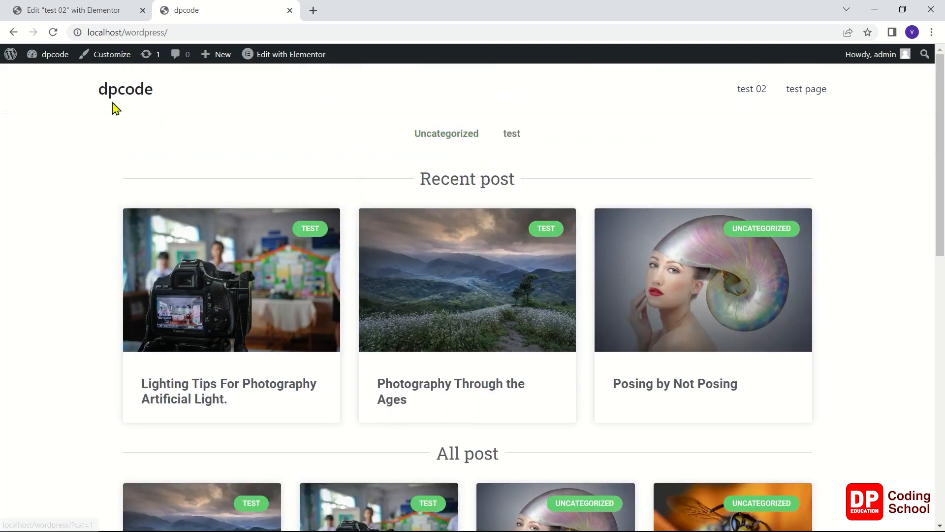
{"action": "left_click", "coordinate": [788, 95]}
{"action": "left_click", "coordinate": [755, 92]}
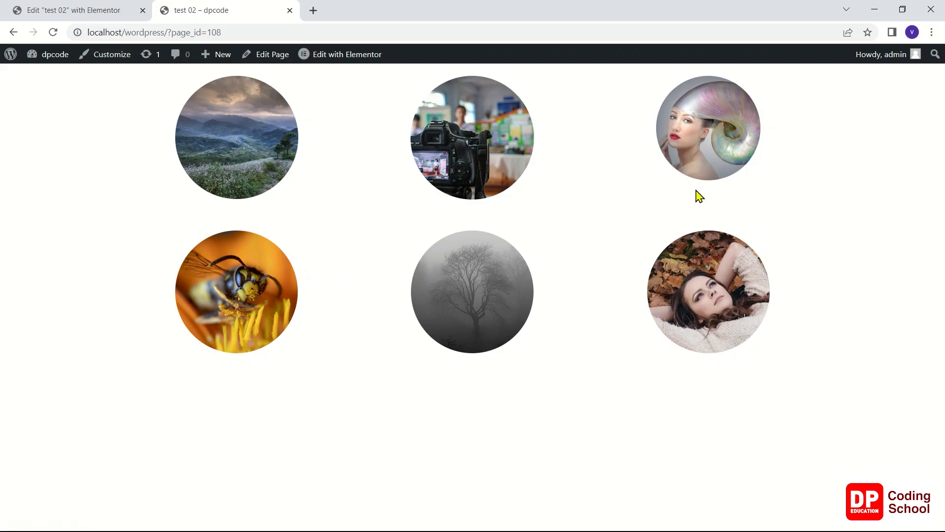
Check the links of the reclining woman and mountain landscape images by opening their posts
{"action": "left_click", "coordinate": [663, 300]}
{"action": "scroll", "coordinate": [663, 293], "scroll_direction": "down", "scroll_amount": 10}
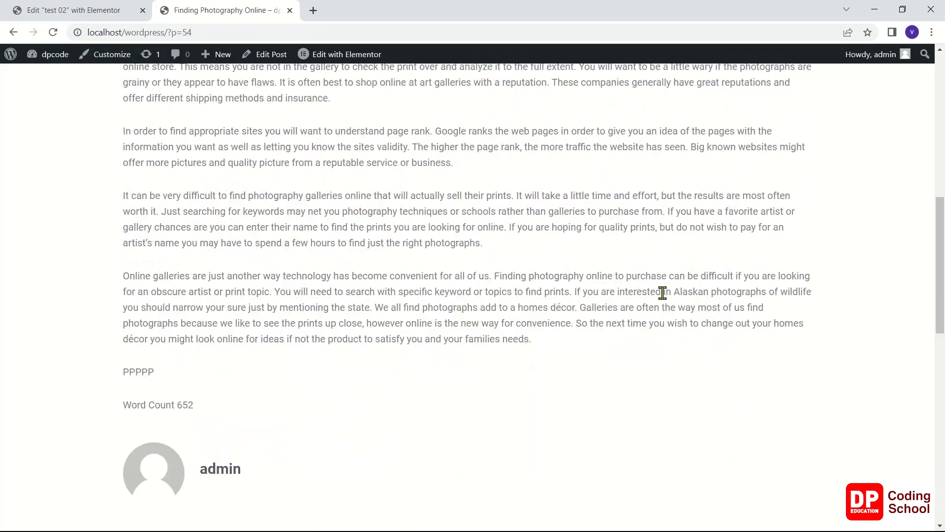
{"action": "scroll", "coordinate": [662, 292], "scroll_direction": "down", "scroll_amount": 6}
{"action": "left_click", "coordinate": [13, 32]}
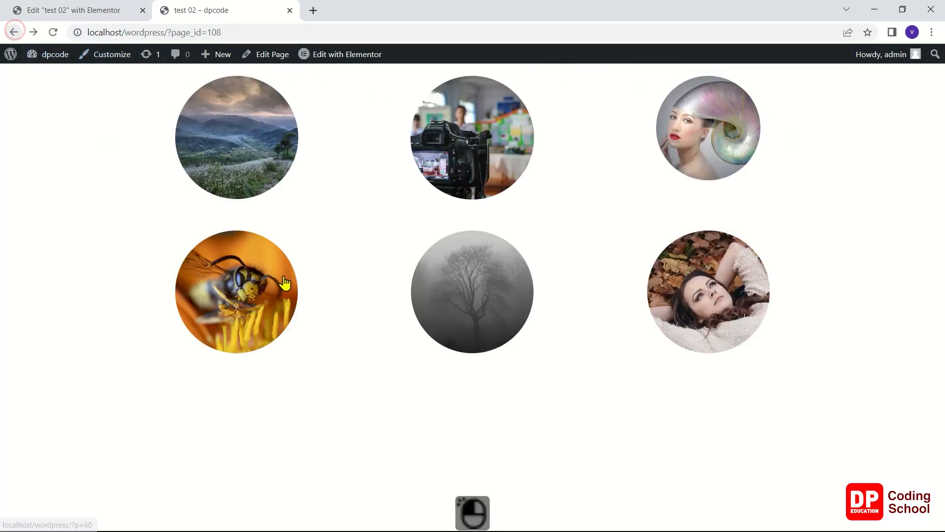
{"action": "left_click", "coordinate": [254, 156]}
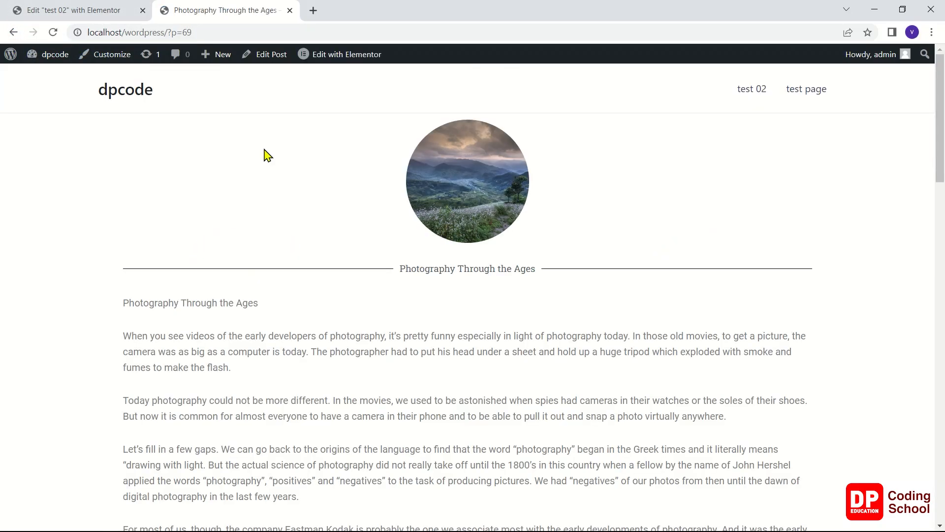
Return to the editor, save and reopen the loop template, and add a Post Title widget beneath the featured image
{"action": "left_click", "coordinate": [93, 12]}
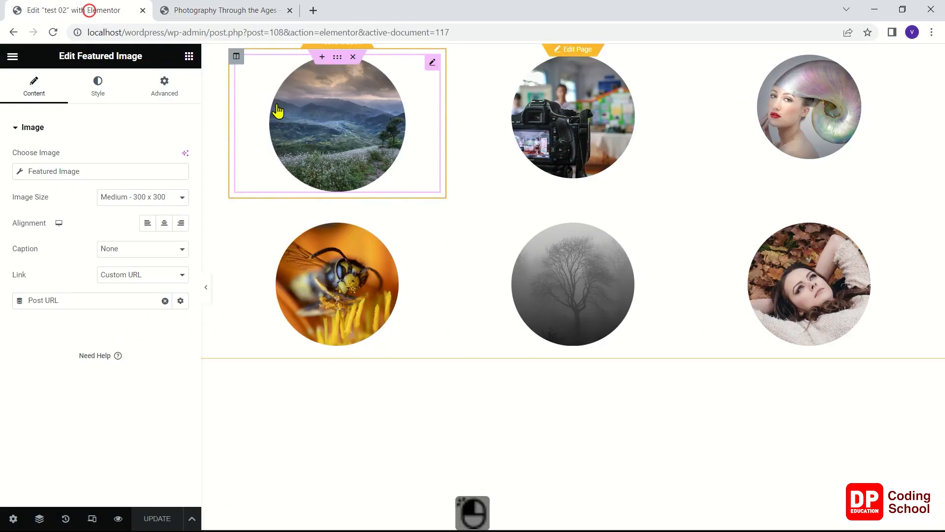
{"action": "left_click", "coordinate": [319, 49]}
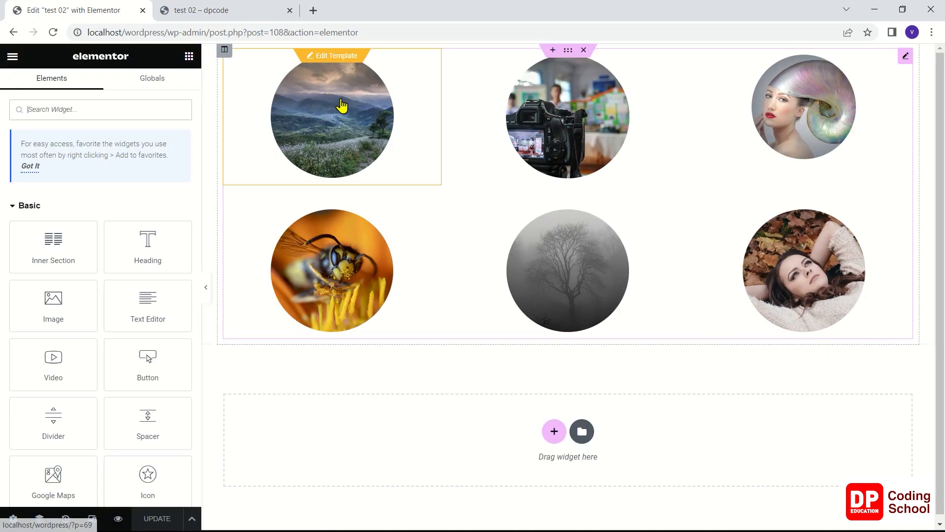
{"action": "left_click", "coordinate": [344, 56]}
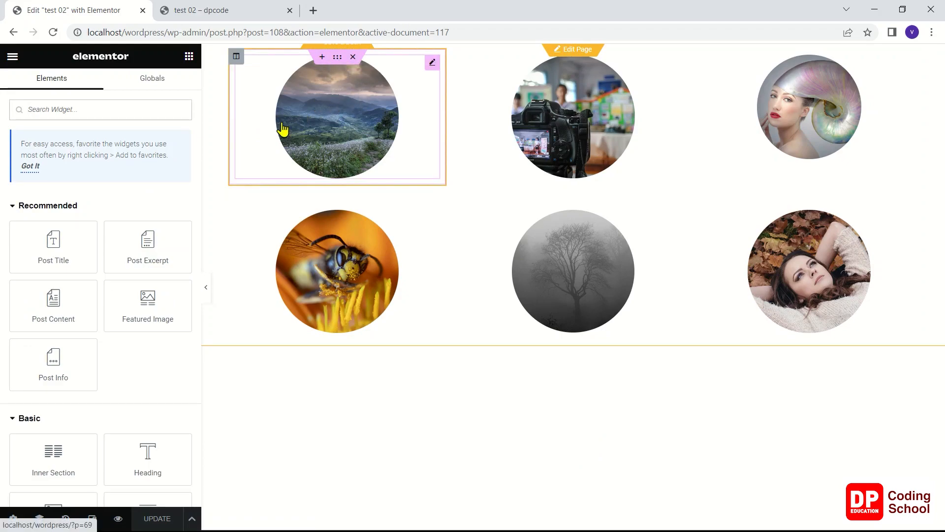
{"action": "left_click_drag", "start_coordinate": [88, 247], "coordinate": [365, 172]}
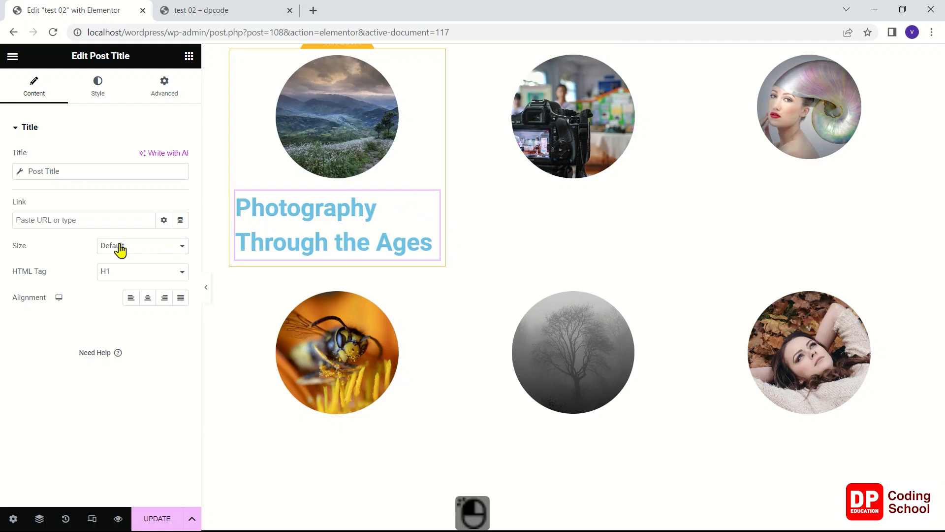
Set the post title's HTML tag to H5 and its alignment to Center
{"action": "left_click", "coordinate": [134, 271]}
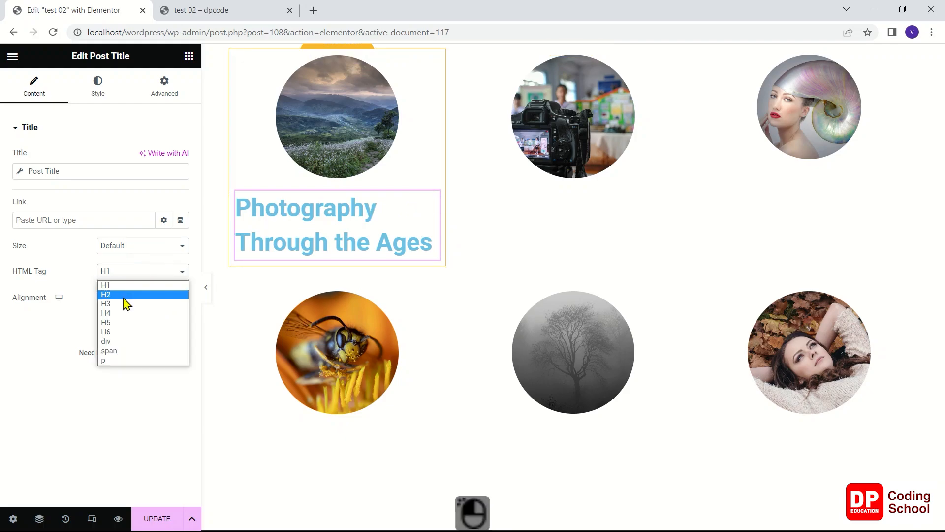
{"action": "left_click", "coordinate": [118, 332]}
{"action": "left_click", "coordinate": [128, 274]}
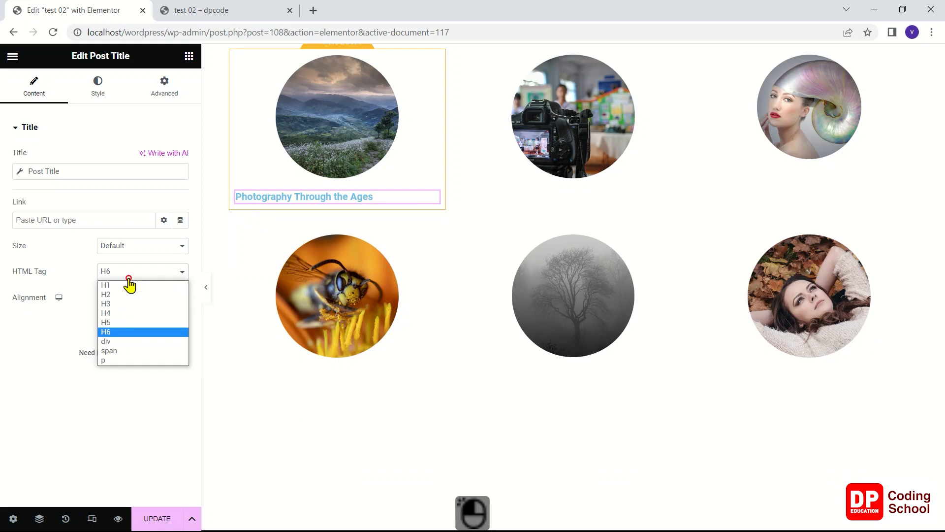
{"action": "left_click", "coordinate": [109, 323]}
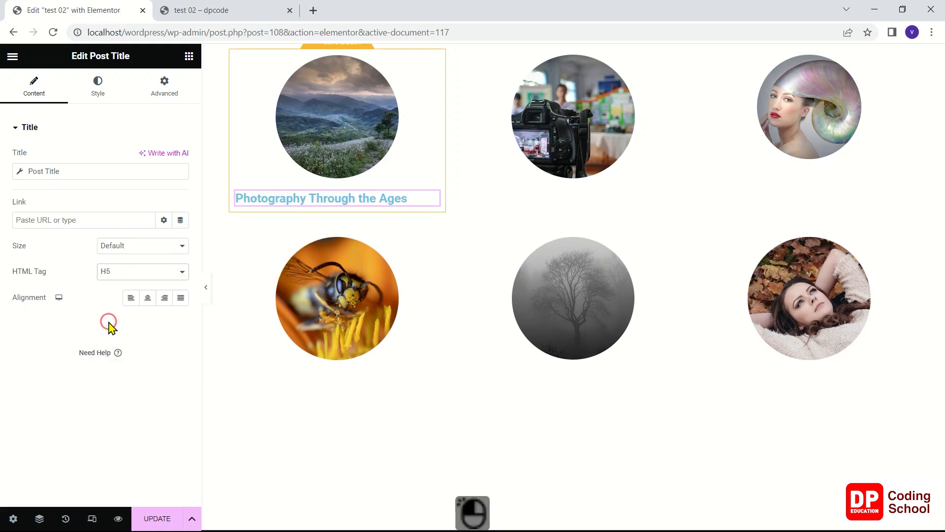
{"action": "left_click", "coordinate": [148, 298]}
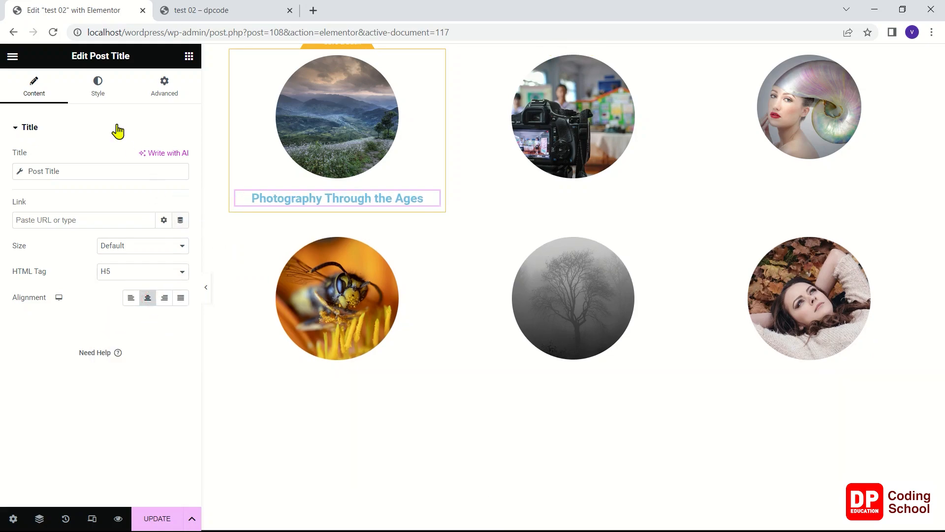
Set the post title's text color to #000000 and update the template, checking it in the "test 02" preview
{"action": "left_click", "coordinate": [98, 93]}
{"action": "left_click", "coordinate": [181, 157]}
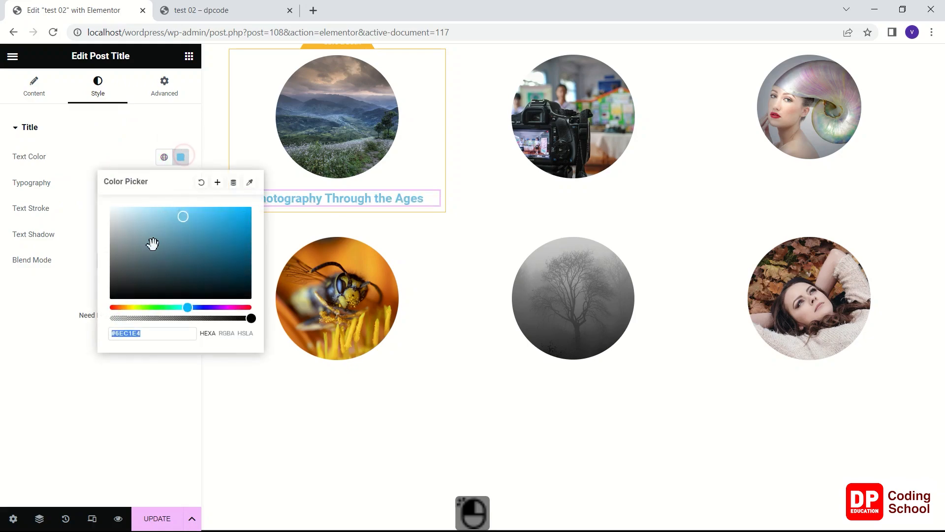
{"action": "left_click", "coordinate": [149, 270]}
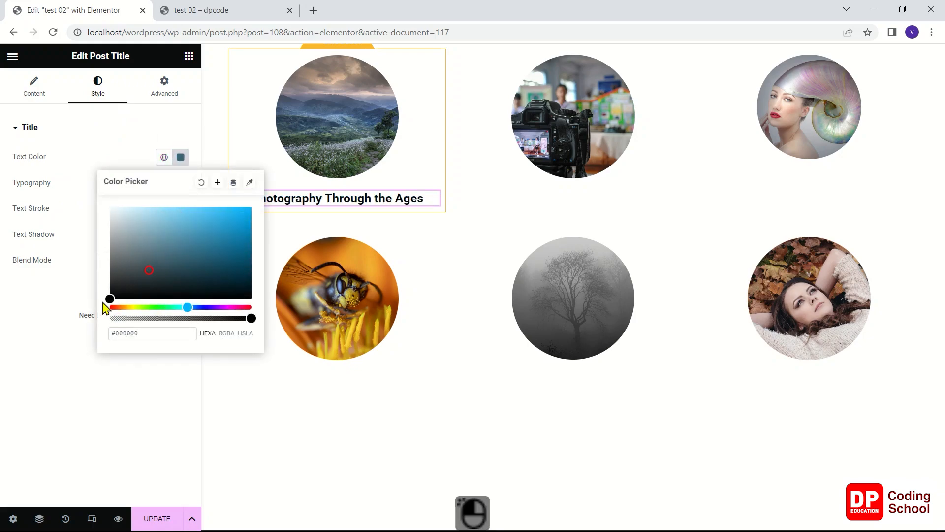
{"action": "left_click", "coordinate": [82, 367]}
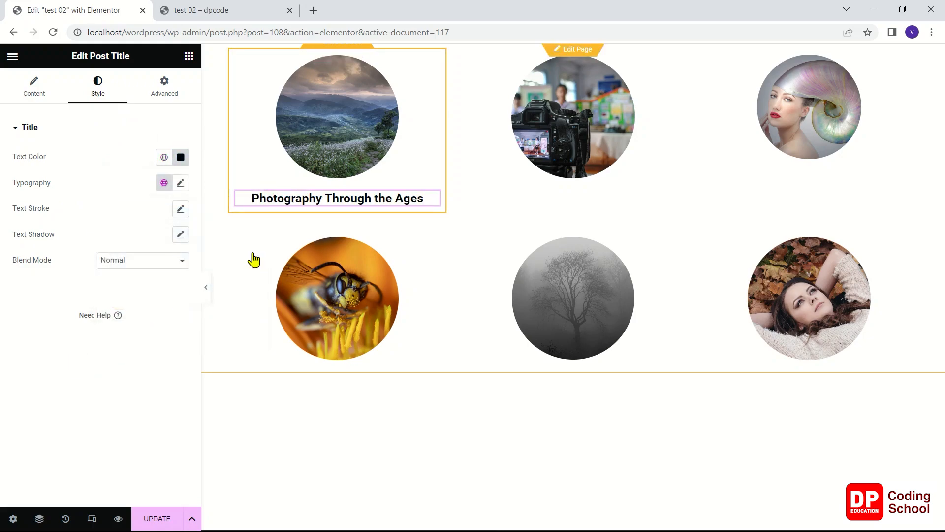
{"action": "left_click", "coordinate": [159, 514]}
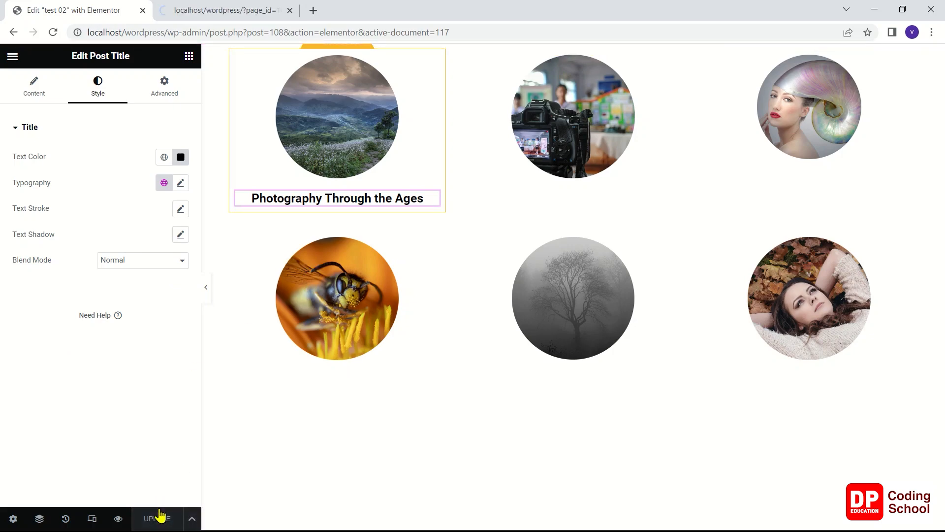
{"action": "left_click", "coordinate": [223, 9]}
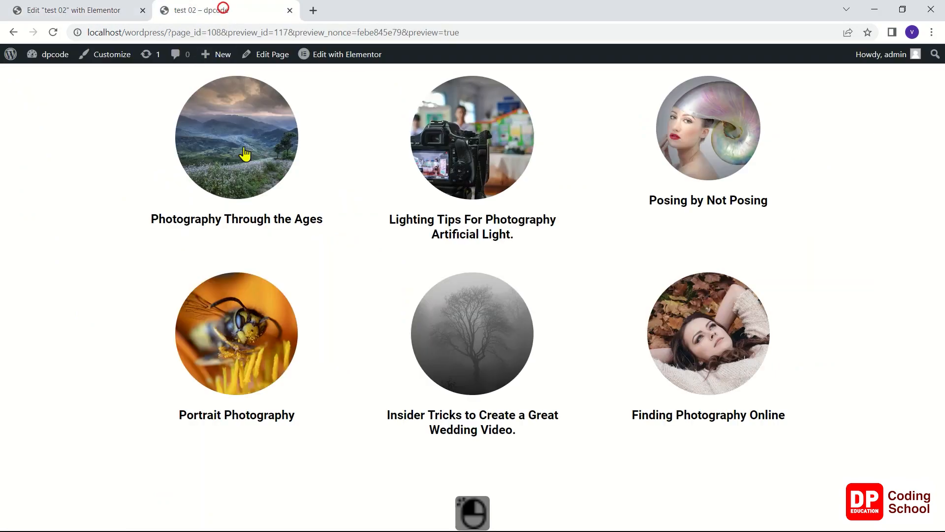
Reload the "test 02" preview, return to the editor and delete the Post Title widget from the loop template
{"action": "right_click", "coordinate": [126, 159]}
{"action": "left_click", "coordinate": [147, 193]}
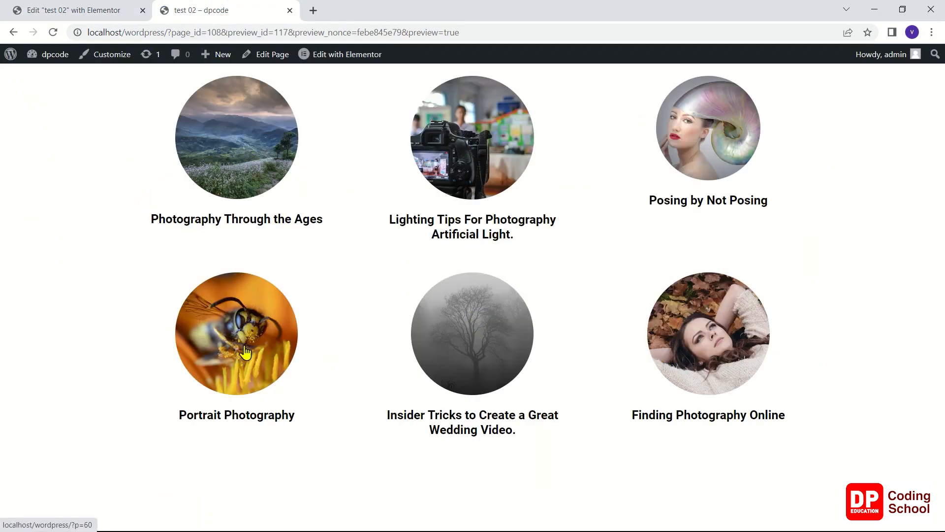
{"action": "left_click", "coordinate": [78, 10]}
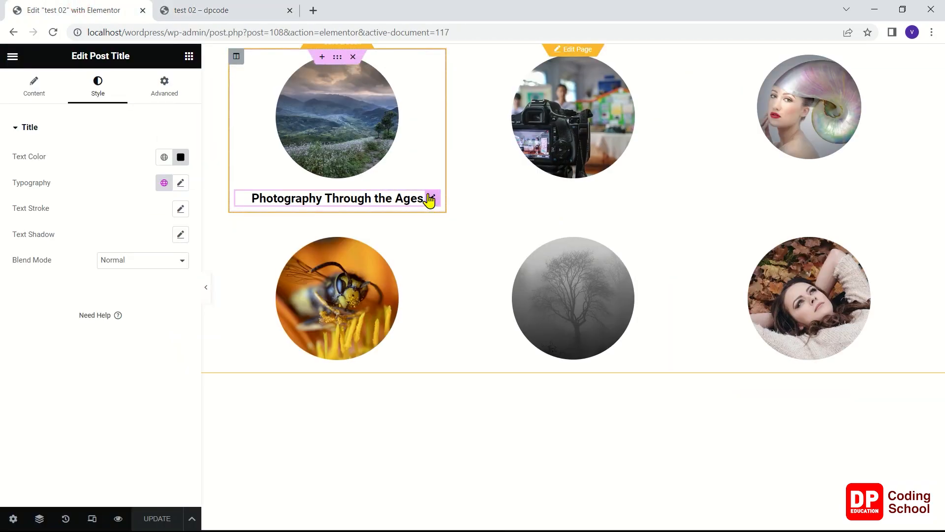
{"action": "left_click", "coordinate": [430, 194]}
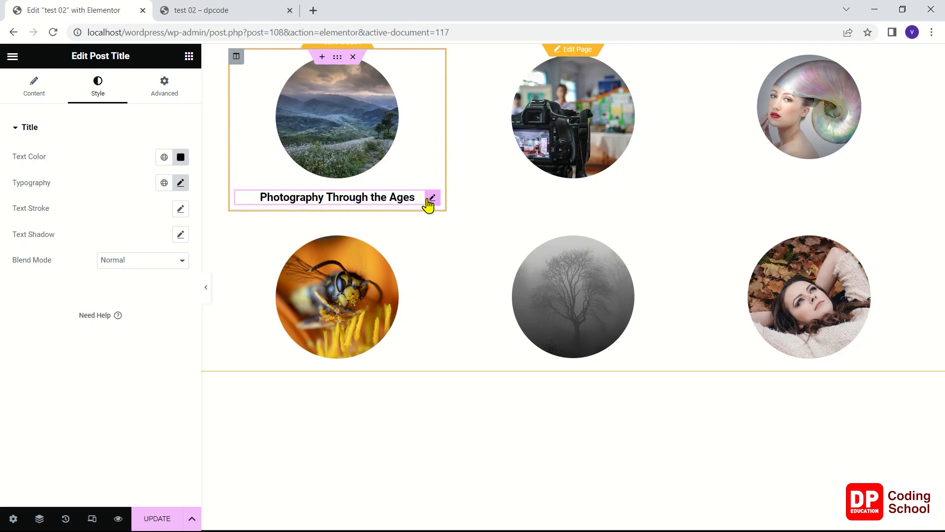
{"action": "right_click", "coordinate": [429, 202]}
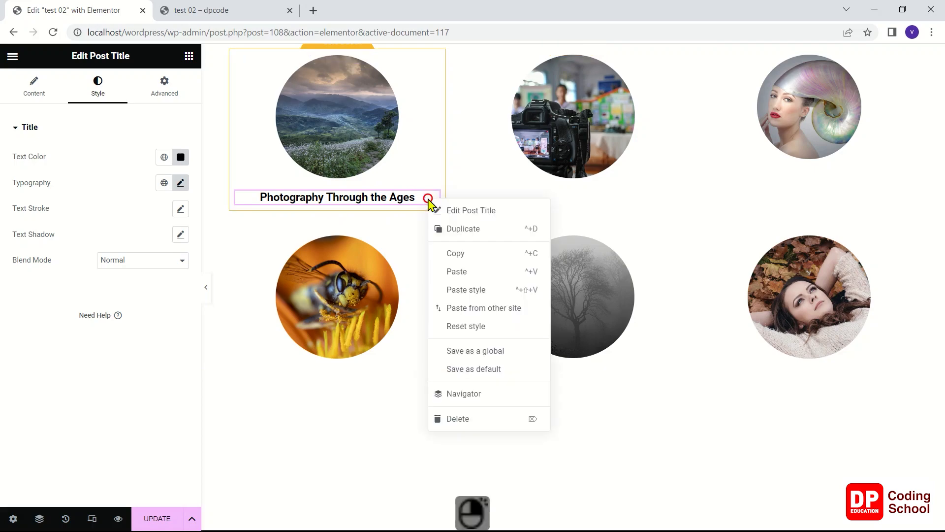
{"action": "left_click", "coordinate": [485, 416]}
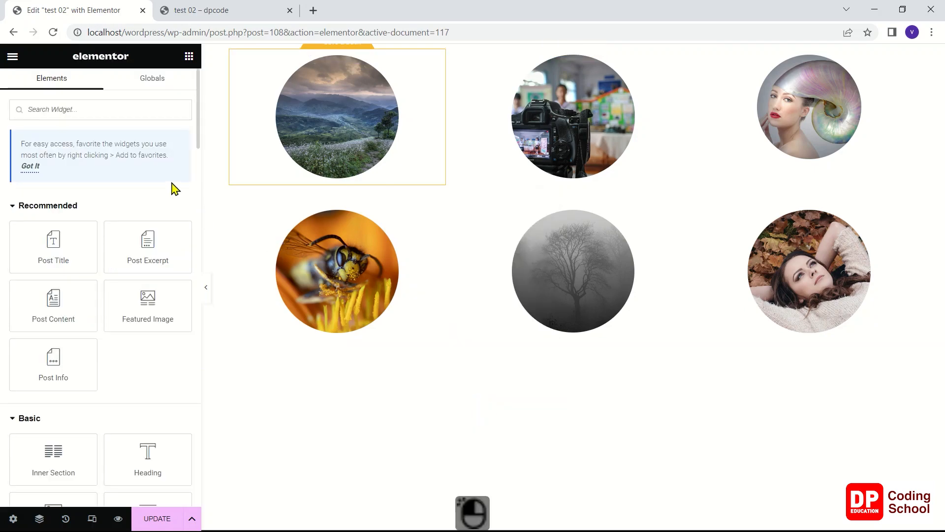
Delete the Featured Image widget from the loop template and add a Flip Box widget in its place
{"action": "scroll", "coordinate": [121, 273], "scroll_direction": "down", "scroll_amount": 10}
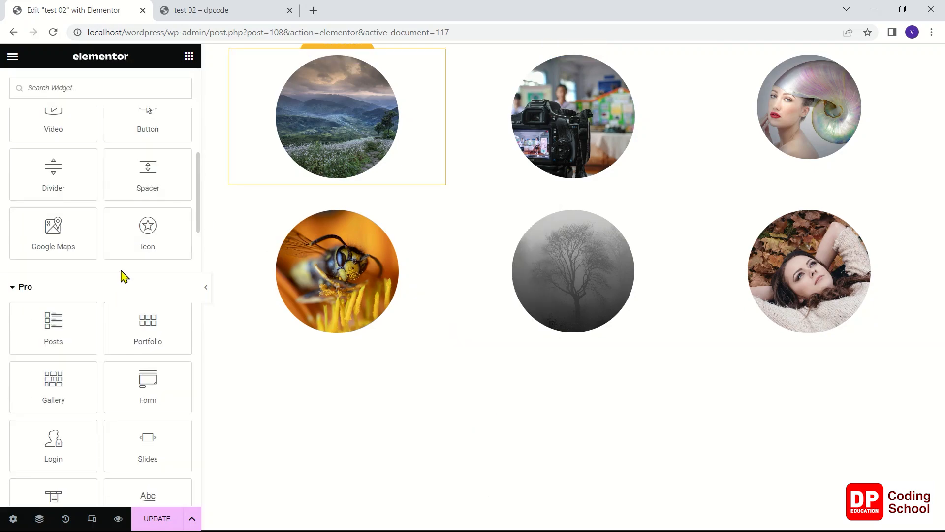
{"action": "scroll", "coordinate": [123, 277], "scroll_direction": "down", "scroll_amount": 6}
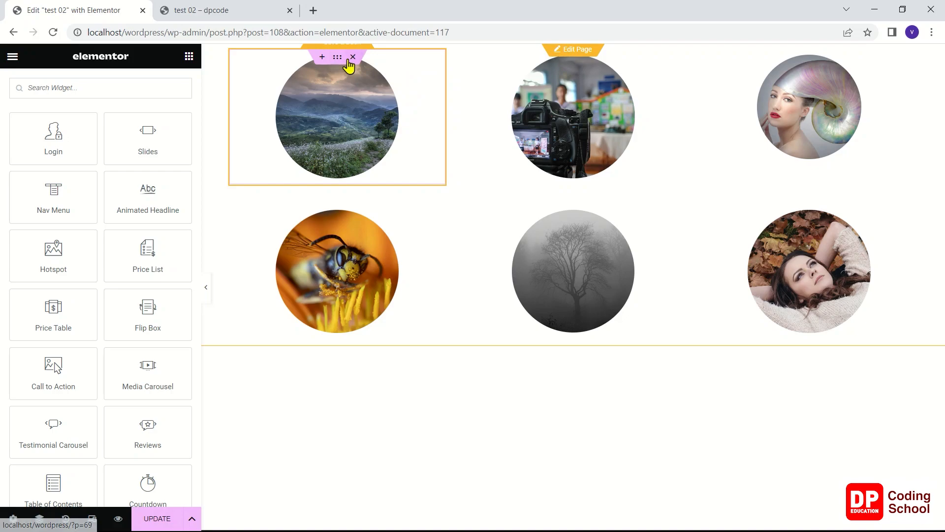
{"action": "right_click", "coordinate": [431, 66]}
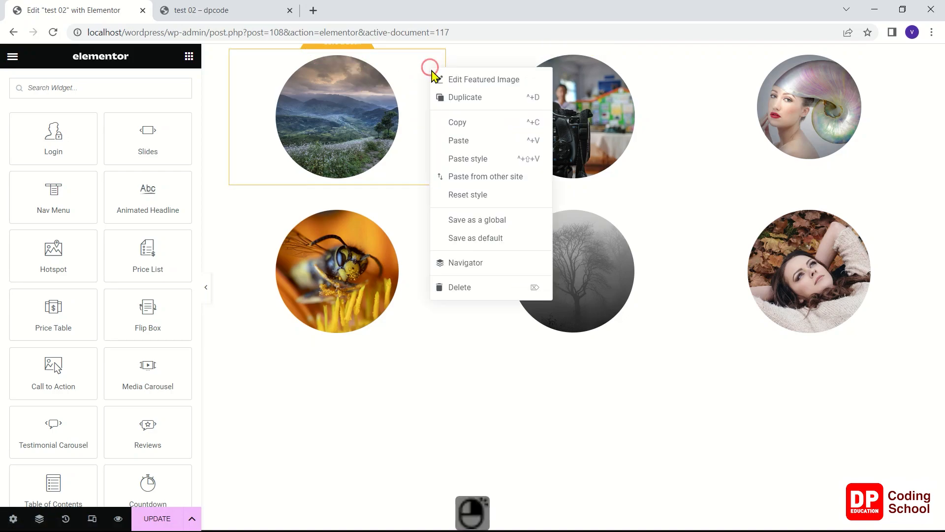
{"action": "left_click", "coordinate": [449, 288]}
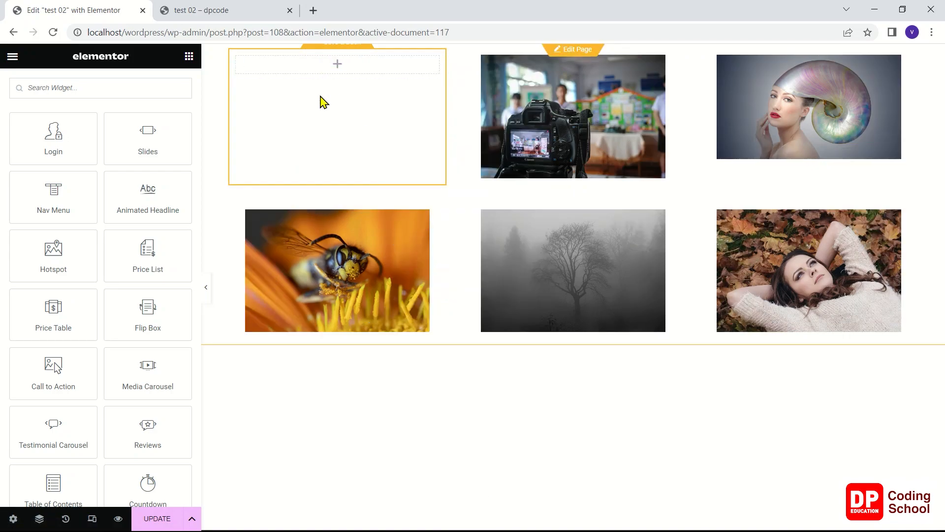
{"action": "left_click_drag", "start_coordinate": [148, 327], "coordinate": [317, 166]}
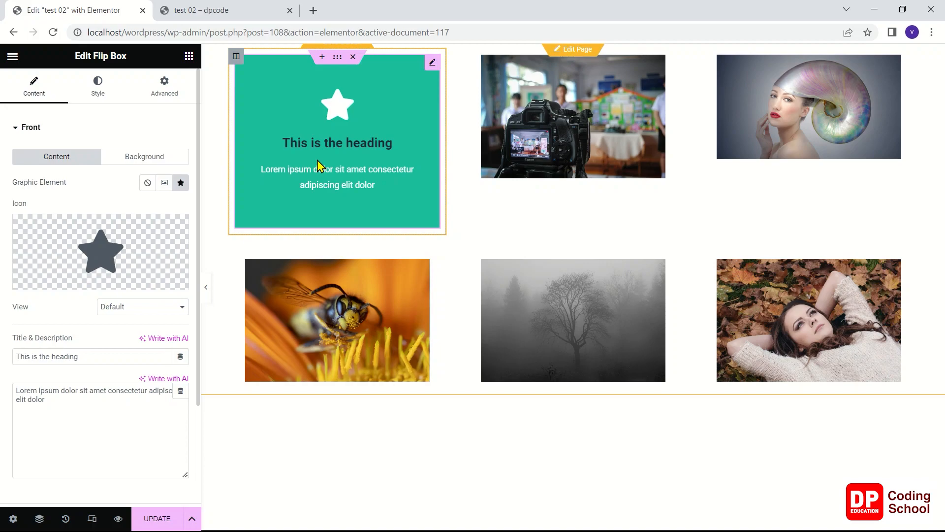
{"action": "mouse_move", "coordinate": [294, 184]}
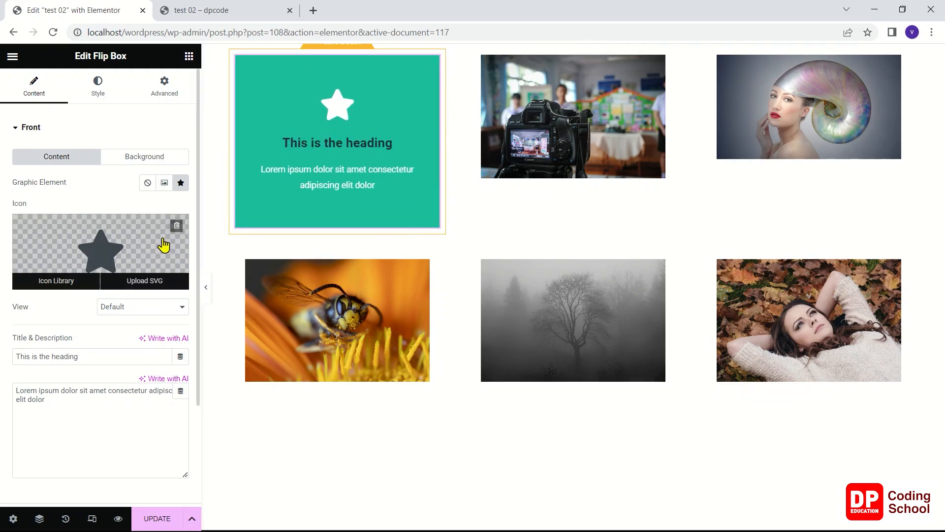
Remove the star icon from the flip box's front side and check how the box flips to its back
{"action": "scroll", "coordinate": [111, 301], "scroll_direction": "down", "scroll_amount": 2}
{"action": "scroll", "coordinate": [112, 296], "scroll_direction": "up", "scroll_amount": 2}
{"action": "left_click", "coordinate": [177, 228]}
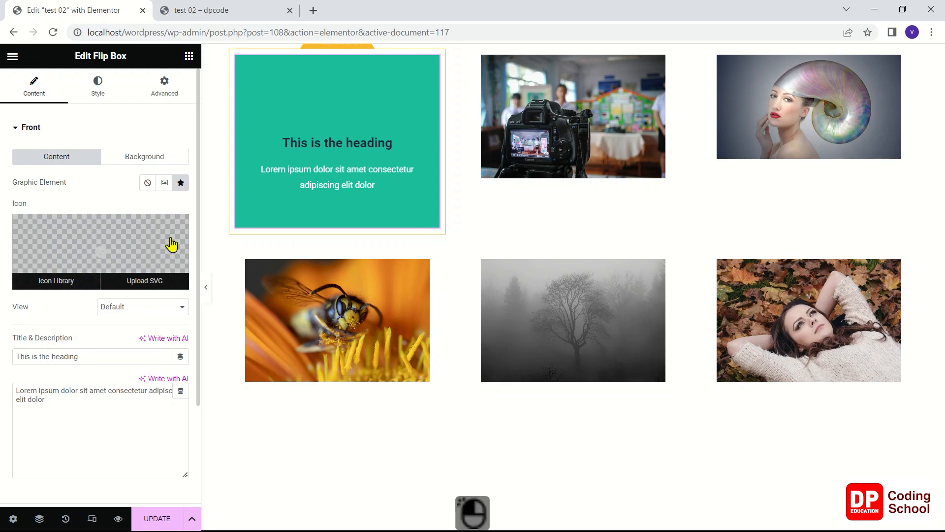
{"action": "scroll", "coordinate": [148, 253], "scroll_direction": "down", "scroll_amount": 2}
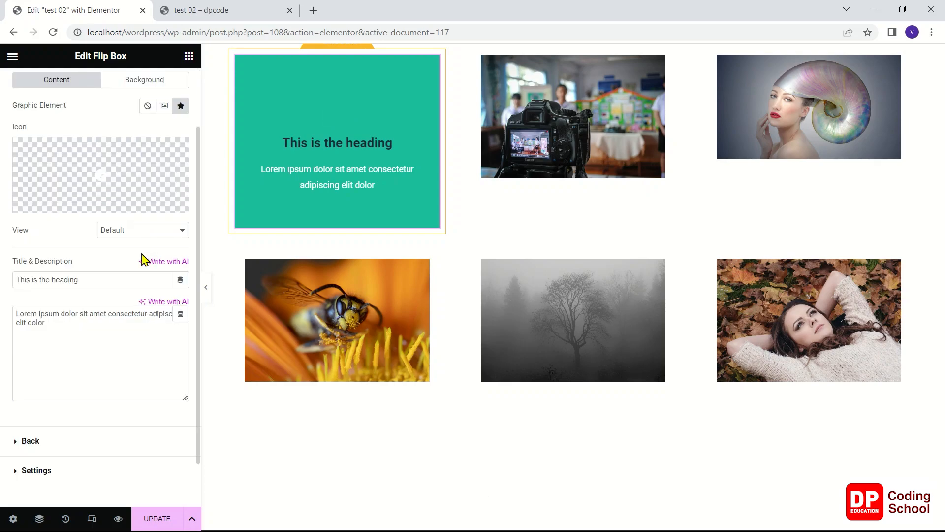
{"action": "scroll", "coordinate": [143, 260], "scroll_direction": "up", "scroll_amount": 2}
{"action": "mouse_move", "coordinate": [334, 167]}
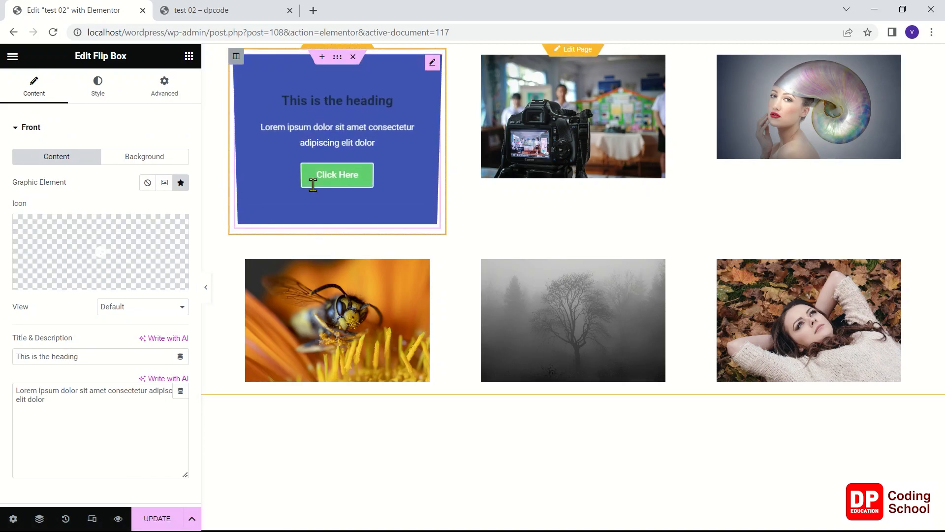
{"action": "mouse_move", "coordinate": [89, 249]}
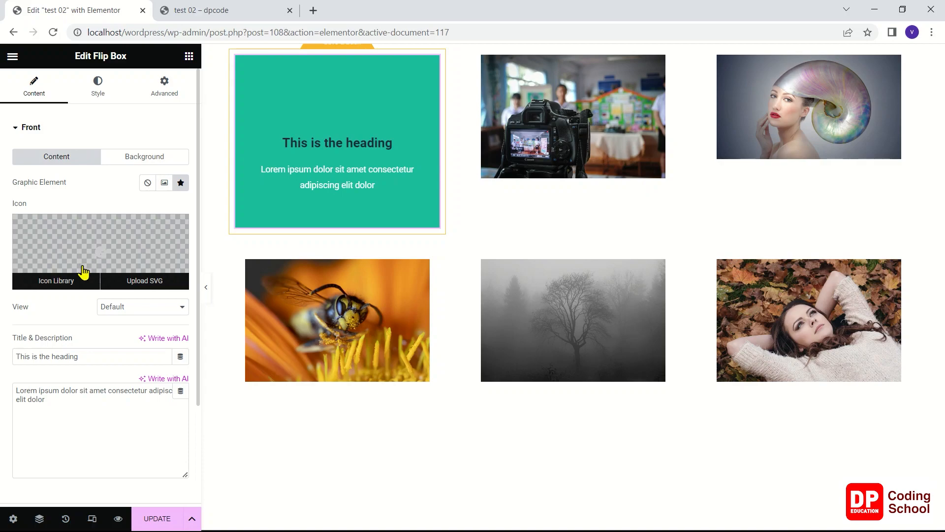
Try an Image graphic element on the flip box's front with the dynamic Featured Image, and clear that image source
{"action": "left_click", "coordinate": [165, 184]}
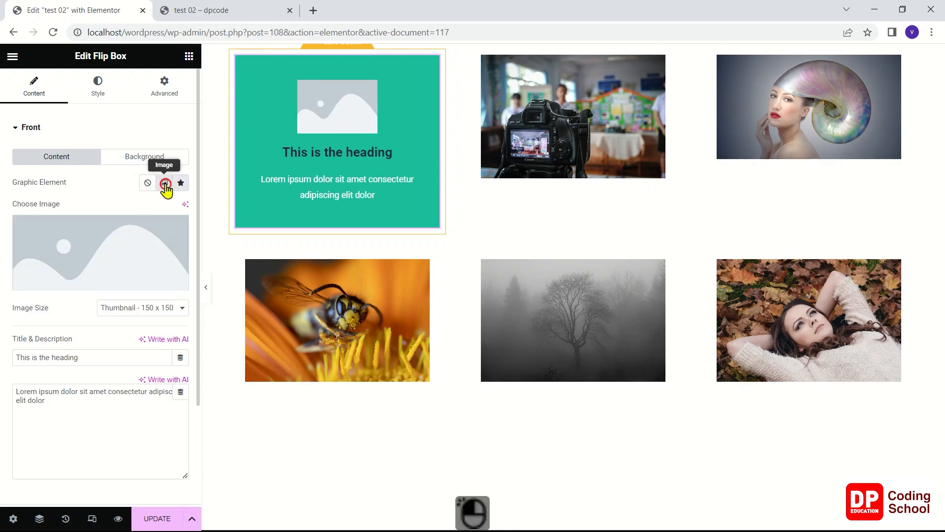
{"action": "mouse_move", "coordinate": [138, 232]}
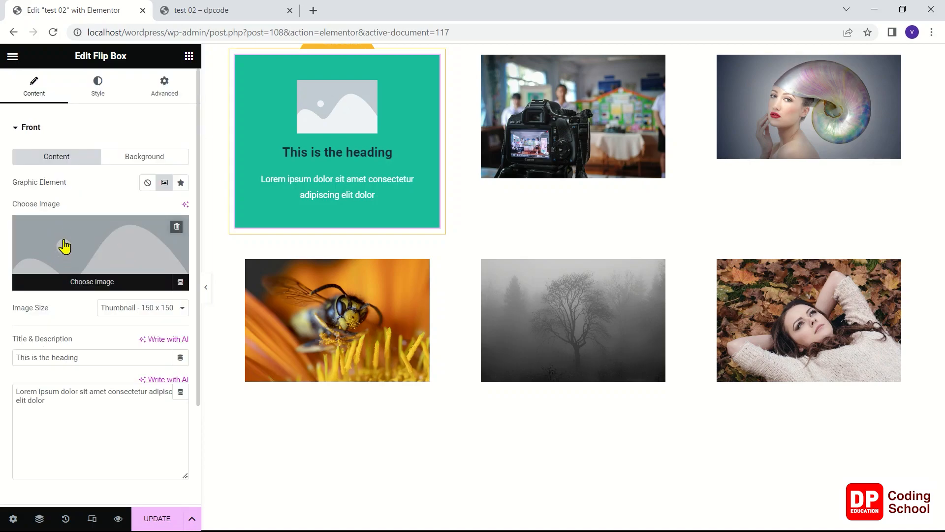
{"action": "left_click", "coordinate": [181, 282]}
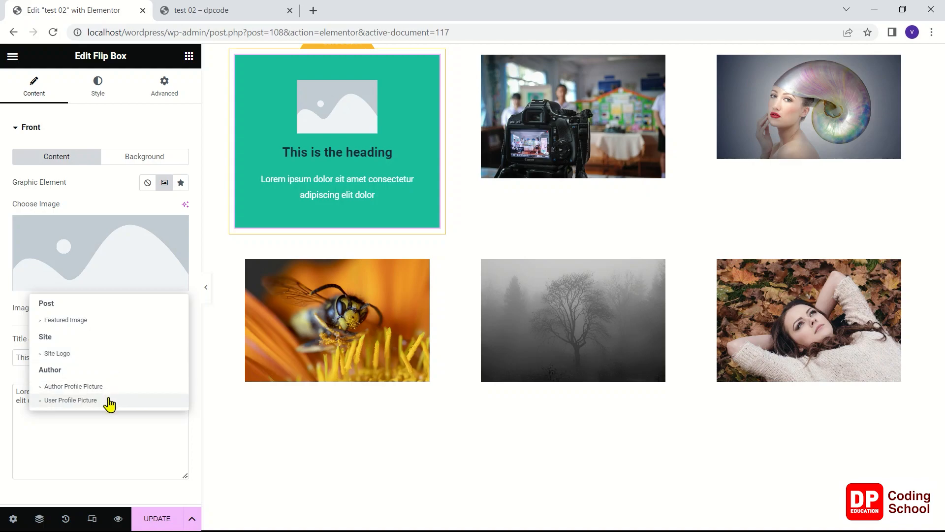
{"action": "left_click", "coordinate": [93, 326]}
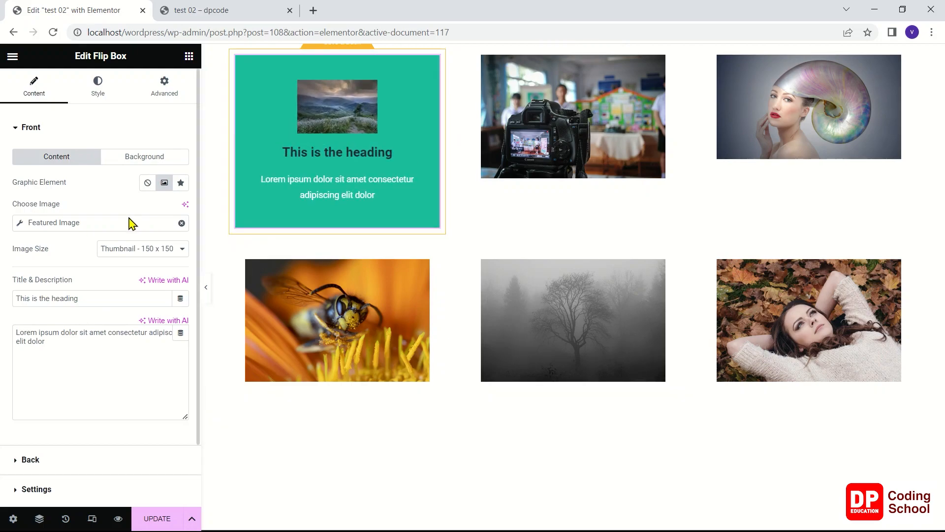
{"action": "left_click", "coordinate": [181, 223]}
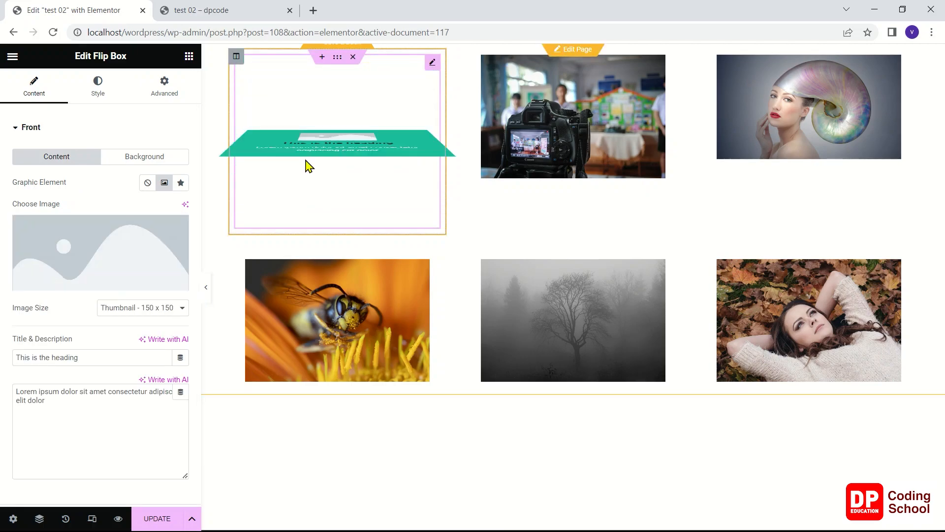
Set the graphic element of the flip box's front side to None
{"action": "scroll", "coordinate": [147, 264], "scroll_direction": "down", "scroll_amount": 2}
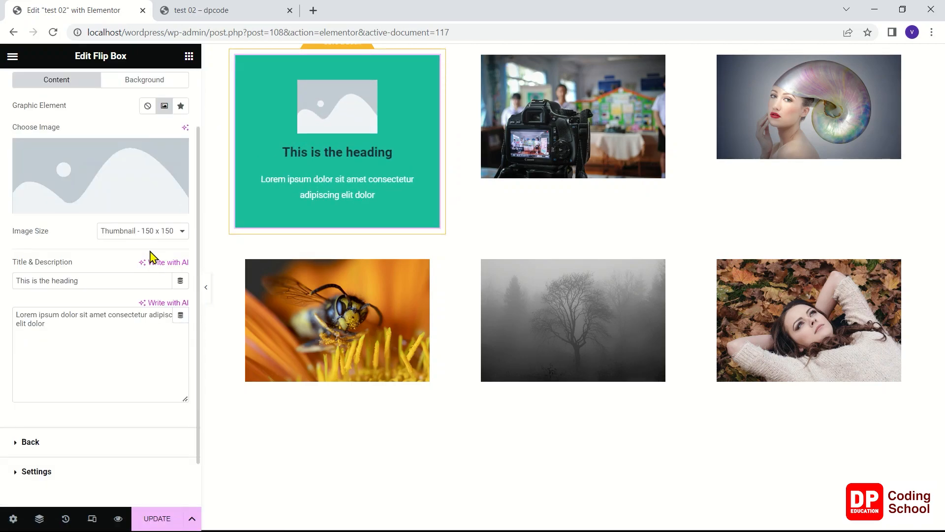
{"action": "scroll", "coordinate": [152, 254], "scroll_direction": "up", "scroll_amount": 2}
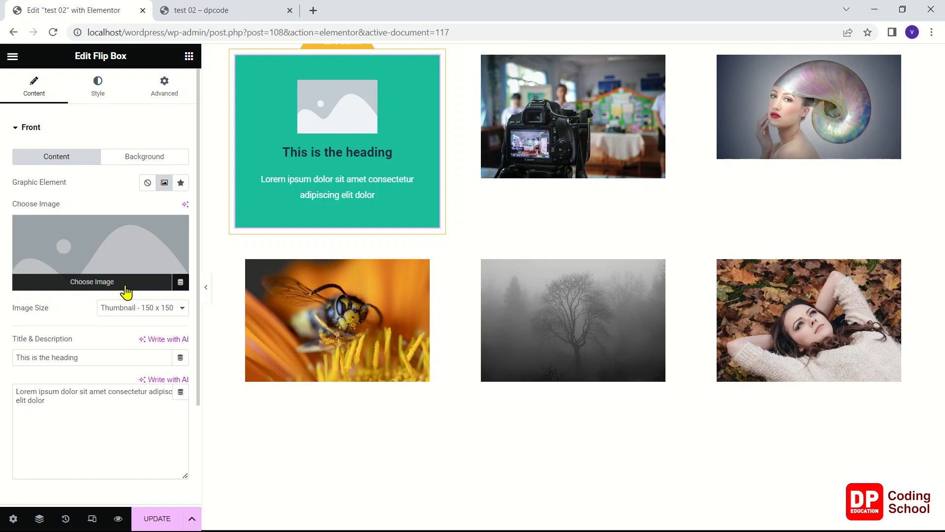
{"action": "scroll", "coordinate": [95, 210], "scroll_direction": "down", "scroll_amount": 3}
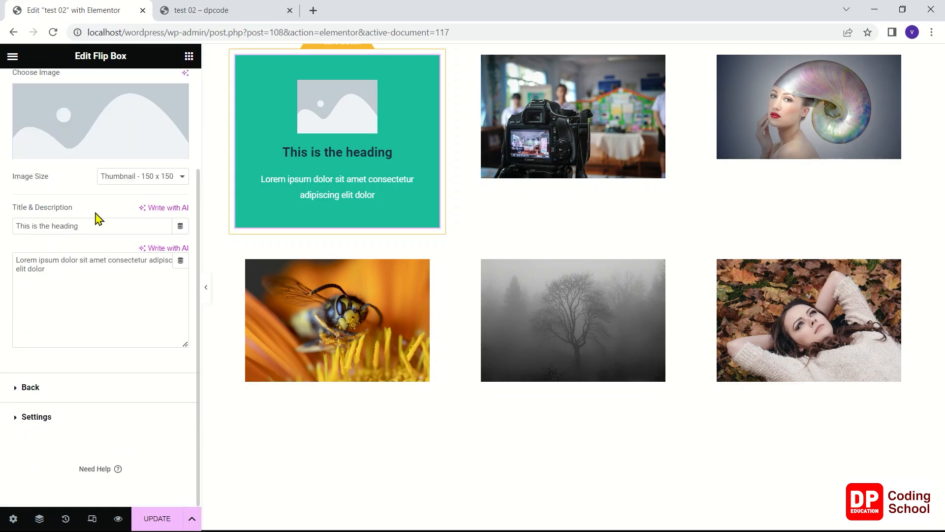
{"action": "scroll", "coordinate": [99, 219], "scroll_direction": "up", "scroll_amount": 3}
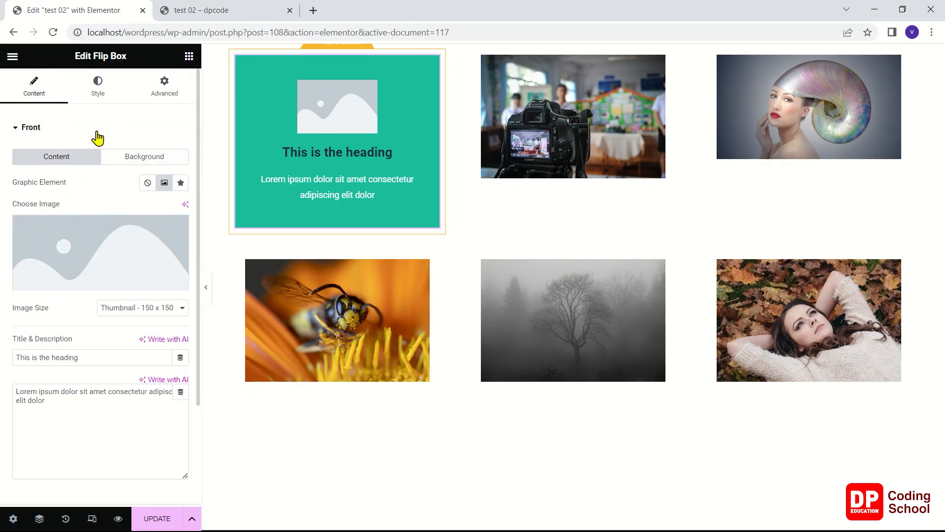
{"action": "left_click", "coordinate": [147, 183]}
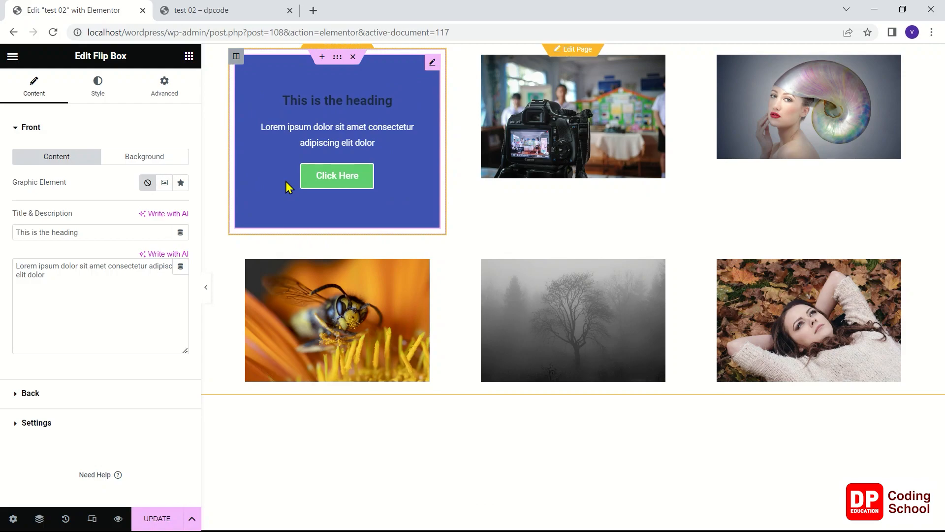
Give the flip box's front a Classic background that uses the post's dynamic Featured Image
{"action": "left_click", "coordinate": [128, 166]}
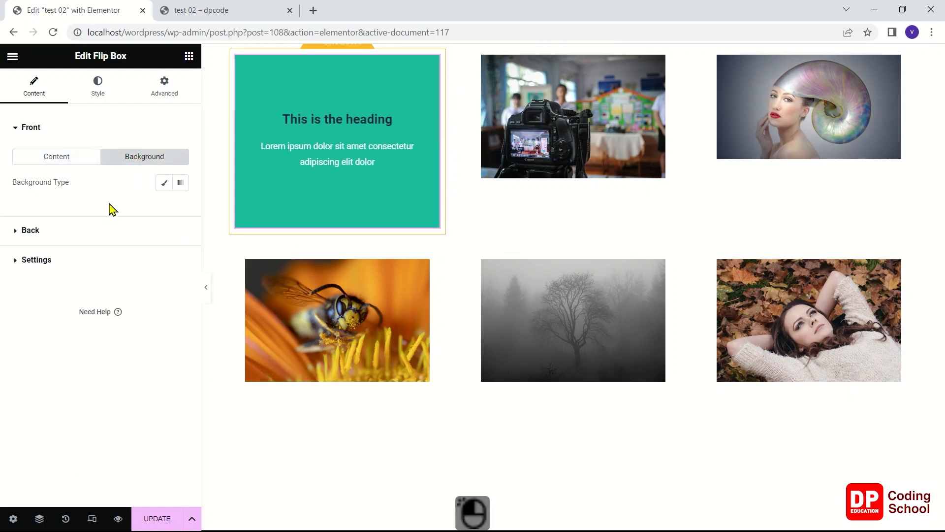
{"action": "left_click", "coordinate": [164, 183]}
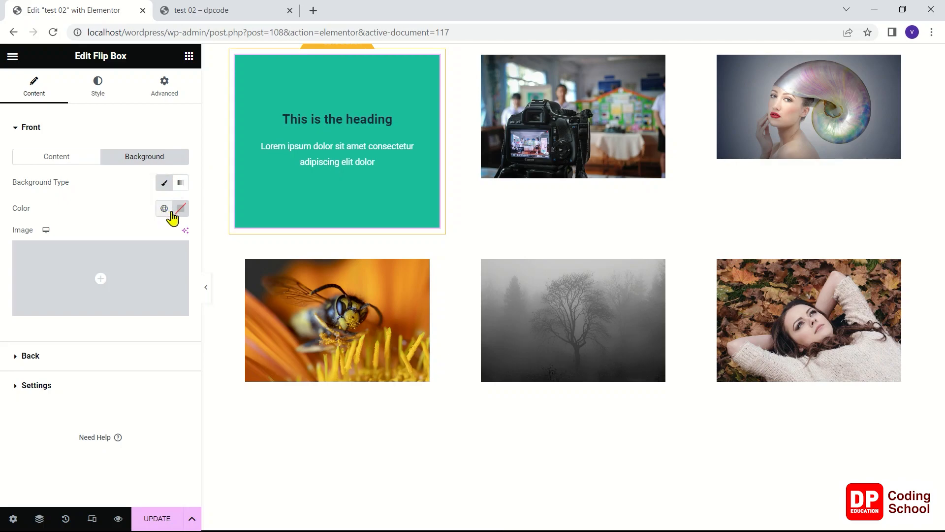
{"action": "mouse_move", "coordinate": [118, 273]}
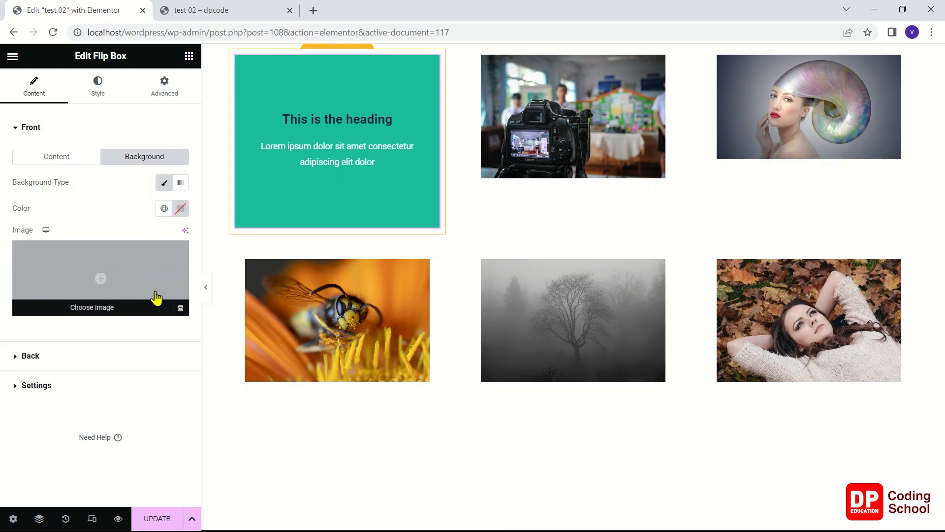
{"action": "left_click", "coordinate": [181, 308]}
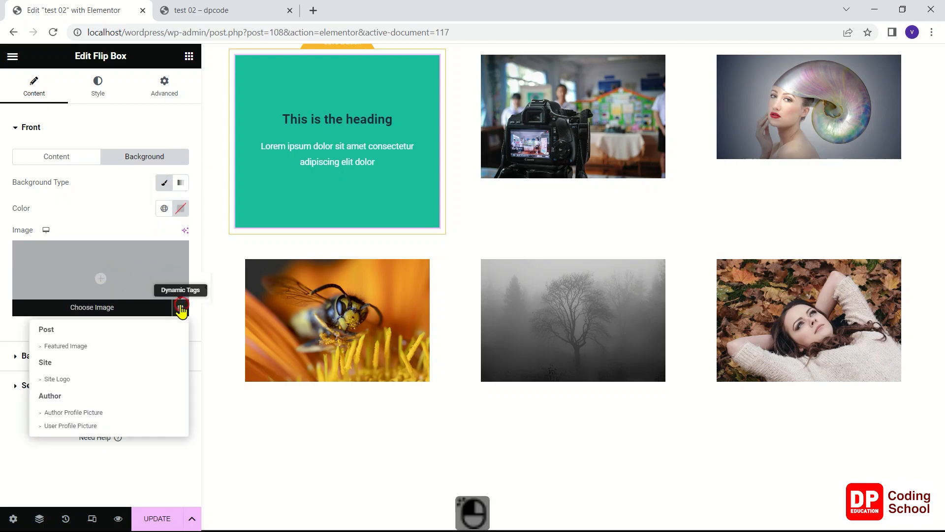
{"action": "left_click", "coordinate": [116, 346]}
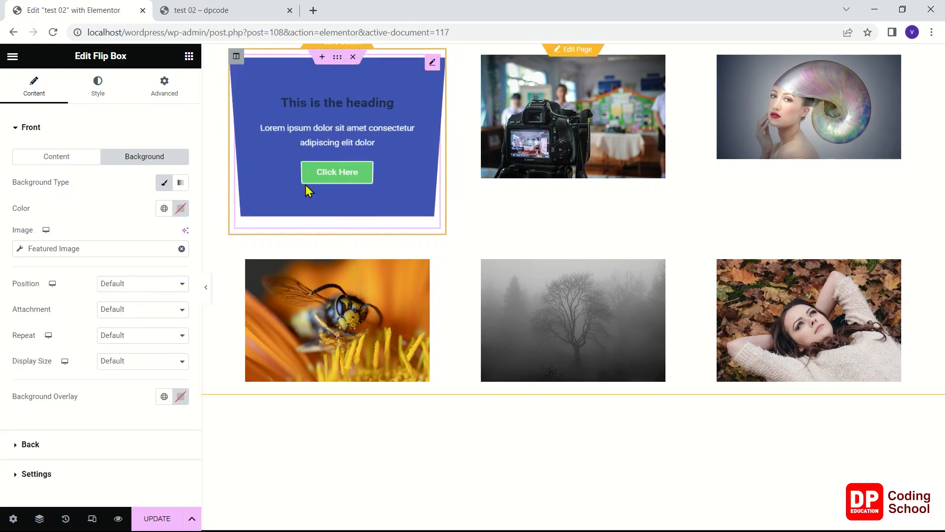
Set the front background image to Center Center position, No-repeat and Cover display size, and save the changes
{"action": "left_click", "coordinate": [142, 291]}
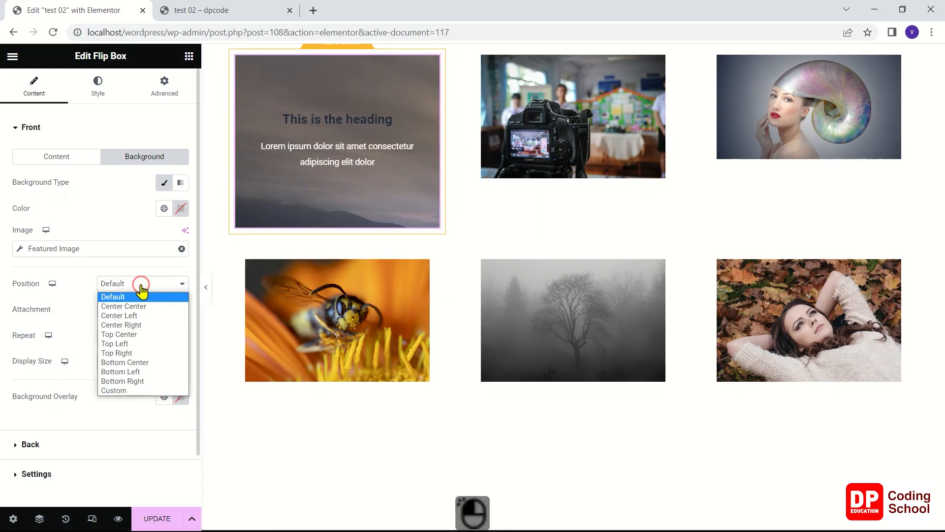
{"action": "left_click", "coordinate": [145, 306]}
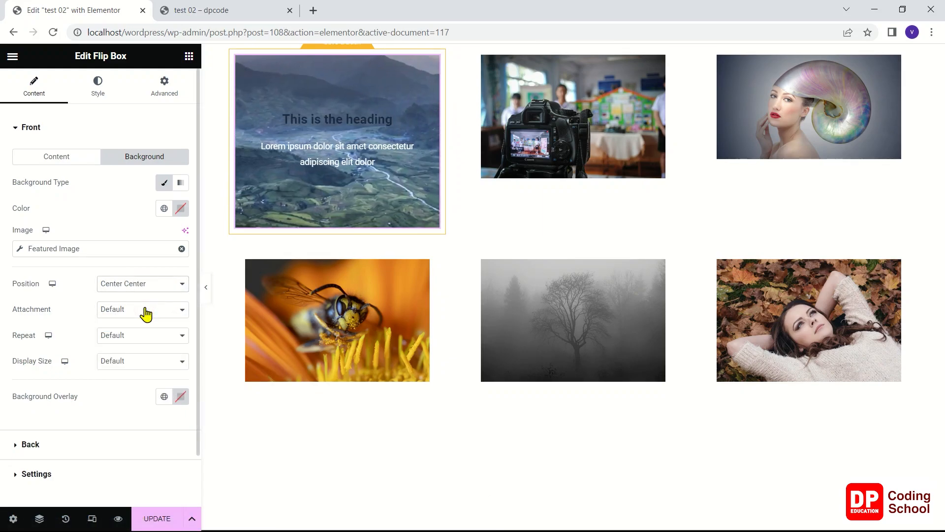
{"action": "left_click", "coordinate": [145, 310]}
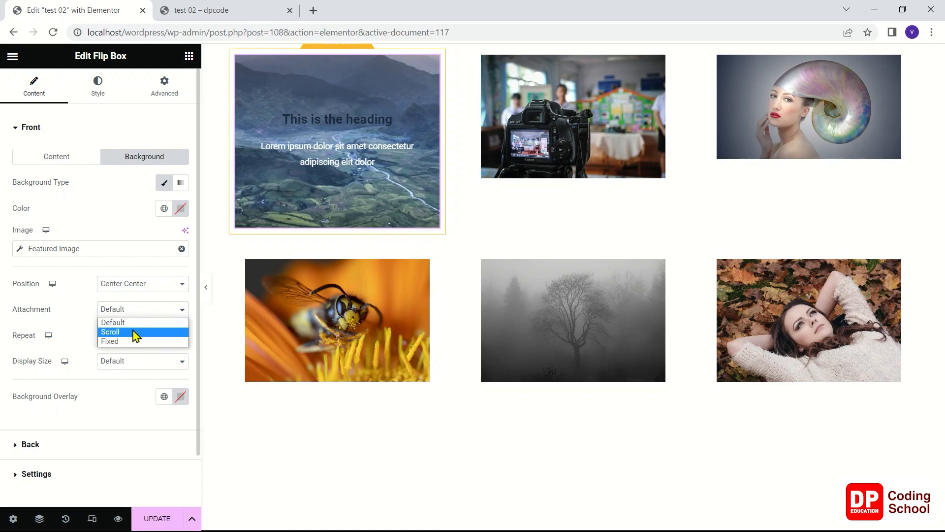
{"action": "left_click", "coordinate": [79, 315]}
{"action": "left_click", "coordinate": [116, 335]}
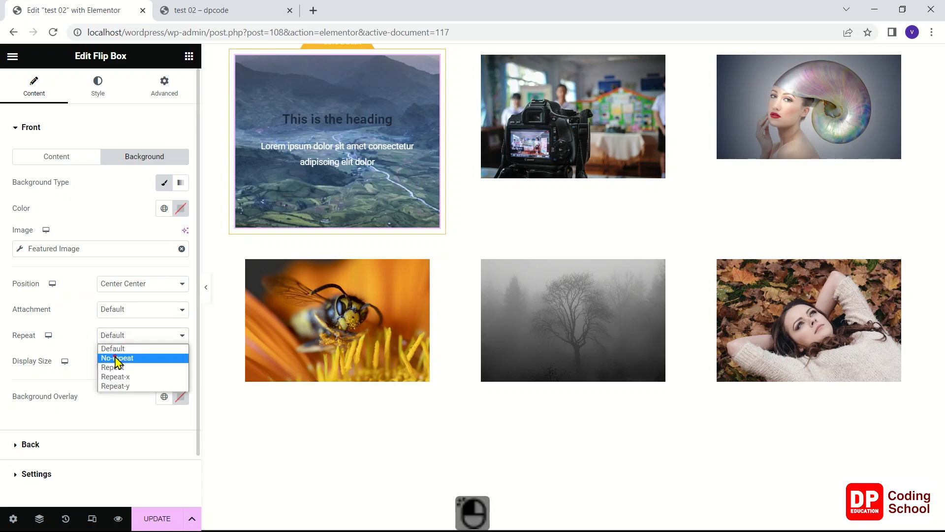
{"action": "left_click", "coordinate": [114, 359]}
{"action": "left_click", "coordinate": [131, 364]}
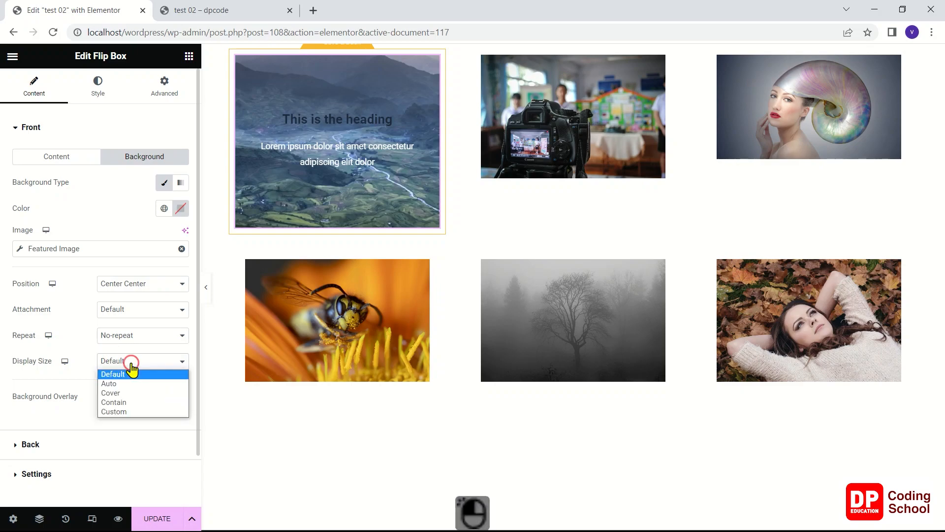
{"action": "left_click", "coordinate": [135, 393]}
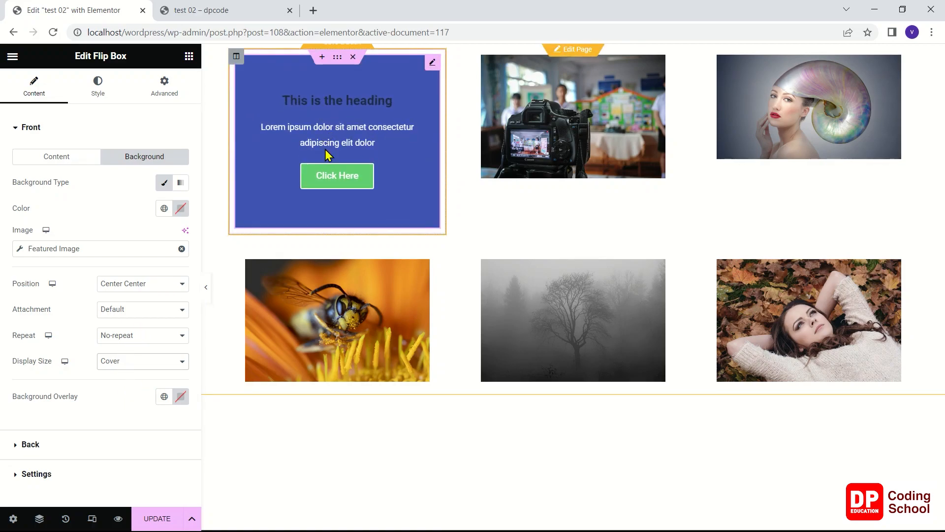
{"action": "left_click", "coordinate": [161, 520]}
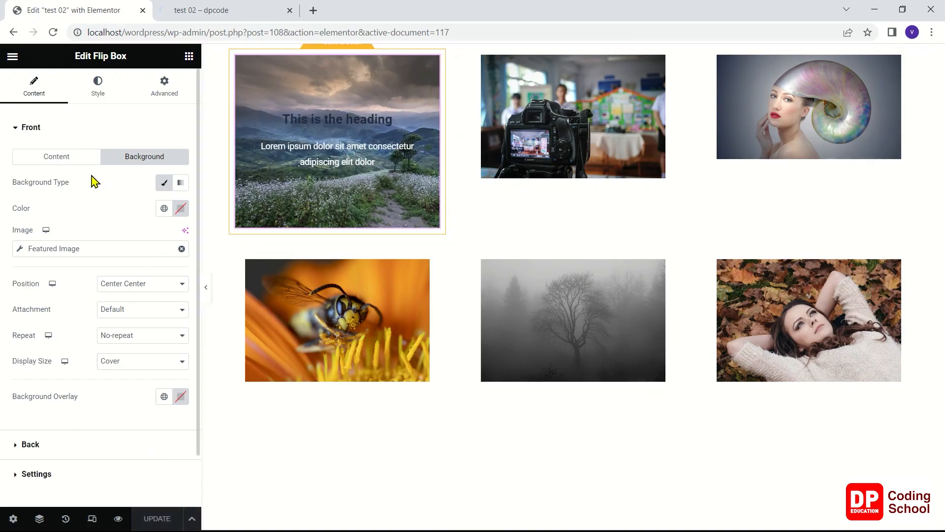
Fill the front's title with the dynamic Post Title and its description with the dynamic Post Excerpt
{"action": "left_click", "coordinate": [56, 158]}
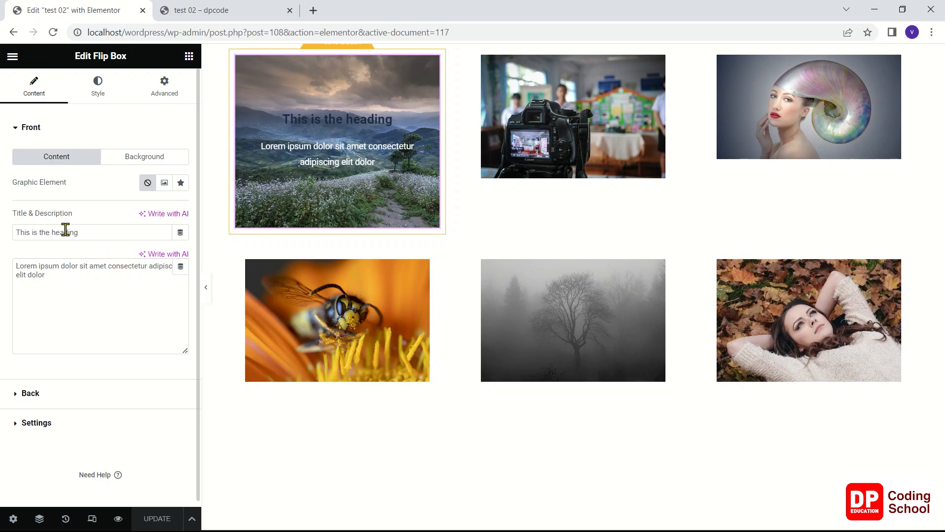
{"action": "left_click_drag", "start_coordinate": [94, 235], "coordinate": [17, 238]}
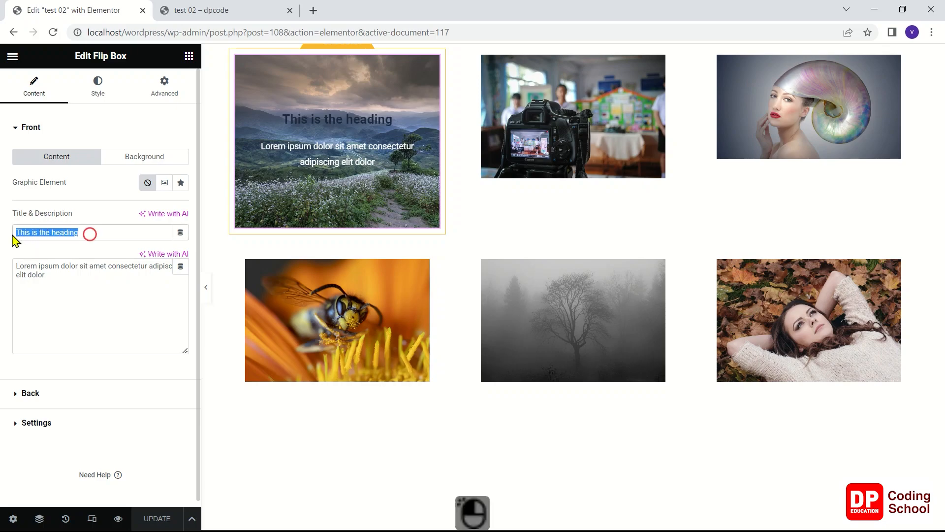
{"action": "left_click", "coordinate": [180, 232]}
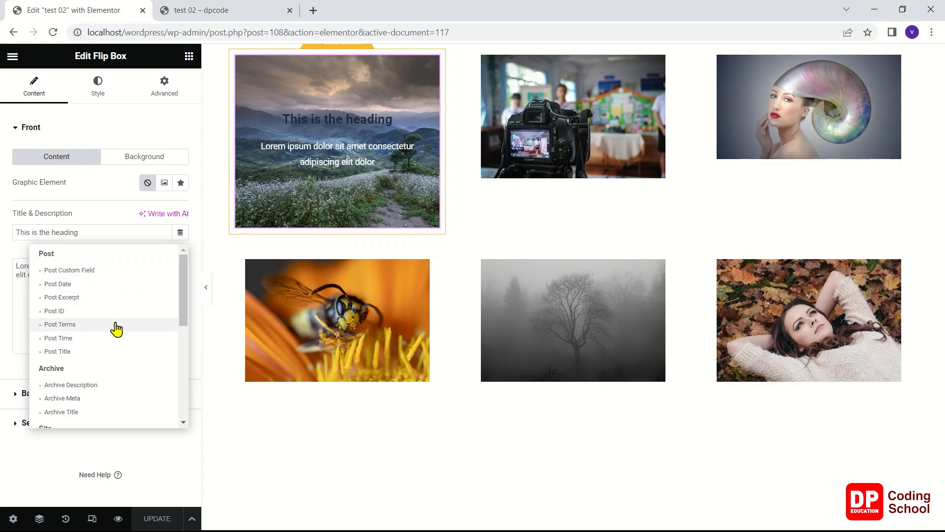
{"action": "left_click", "coordinate": [118, 352]}
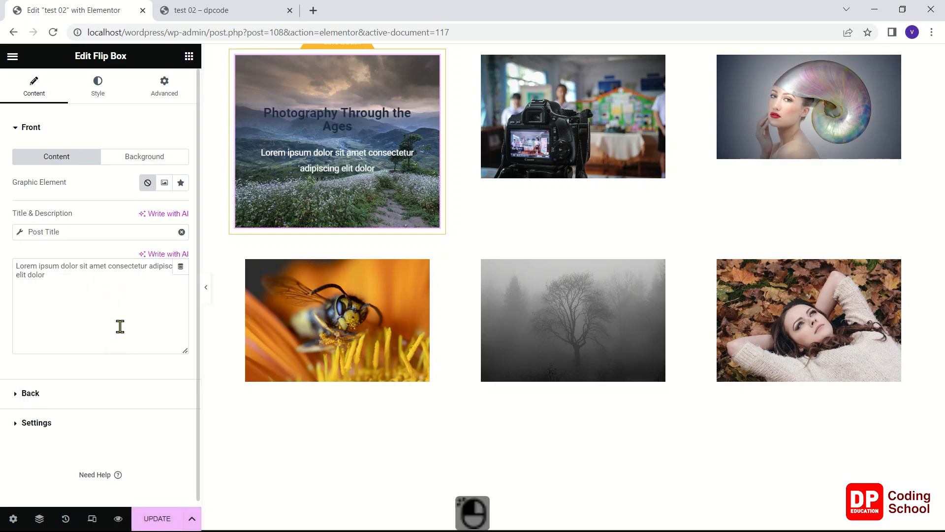
{"action": "left_click", "coordinate": [180, 268]}
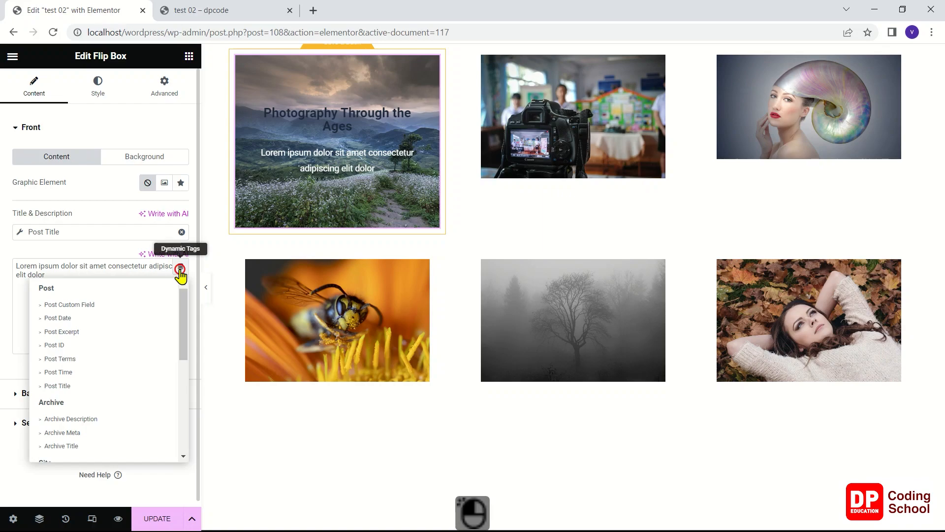
{"action": "left_click", "coordinate": [96, 333]}
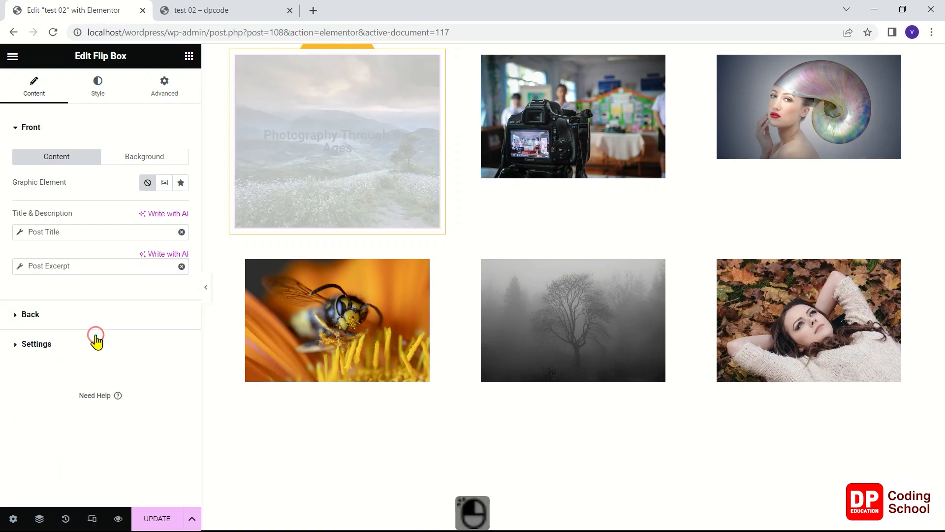
Set the text color of the flip box's front title to white, #FFFFFF
{"action": "mouse_move", "coordinate": [306, 169]}
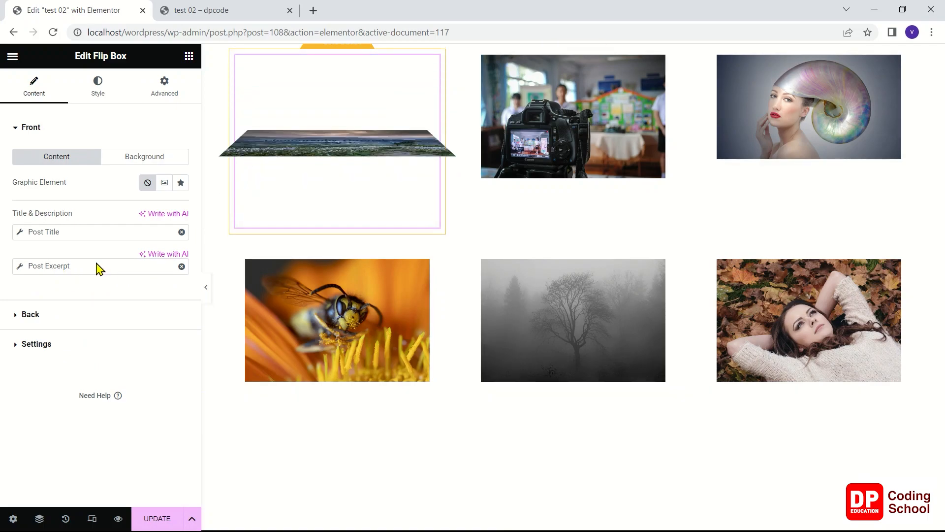
{"action": "left_click", "coordinate": [117, 90]}
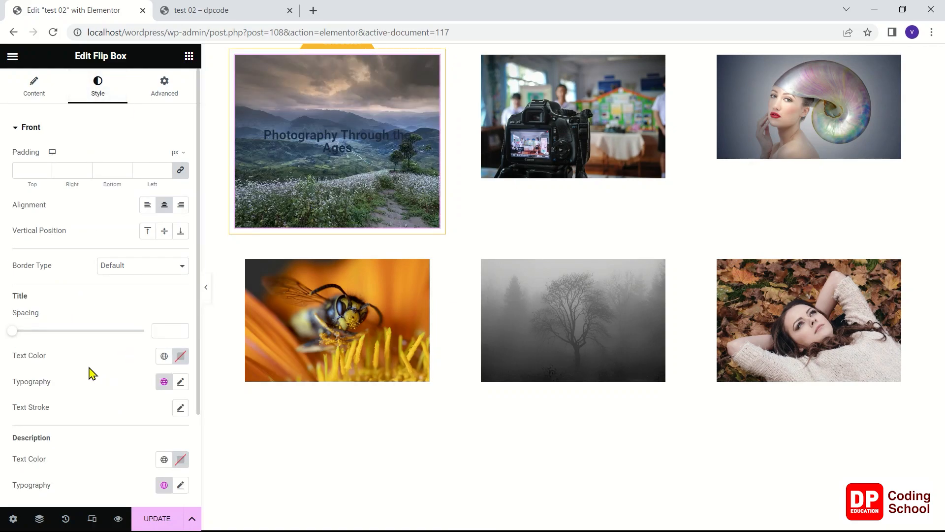
{"action": "left_click", "coordinate": [181, 356]}
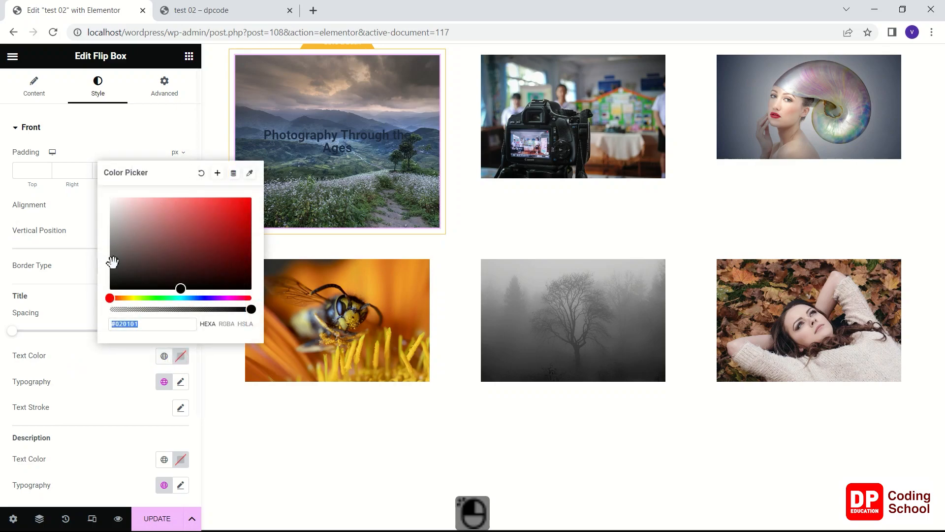
{"action": "left_click_drag", "start_coordinate": [118, 242], "coordinate": [99, 196]}
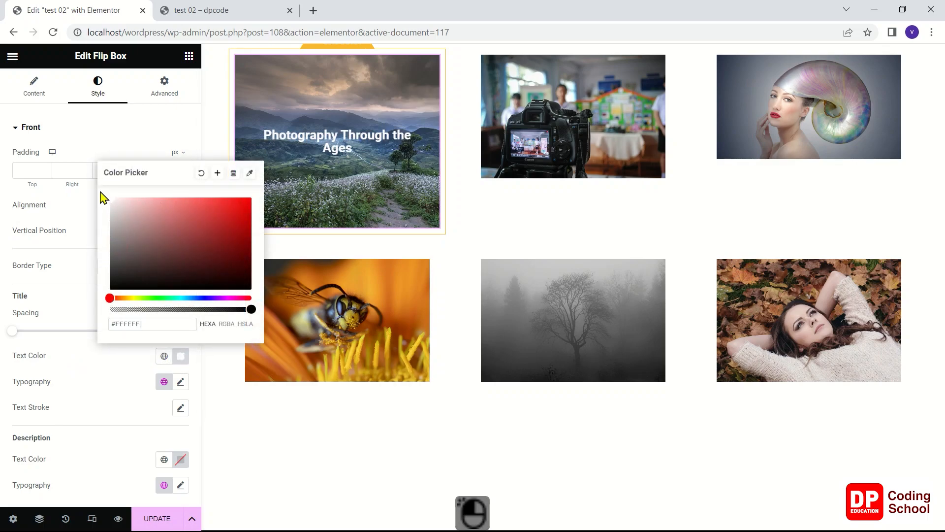
{"action": "left_click", "coordinate": [85, 368]}
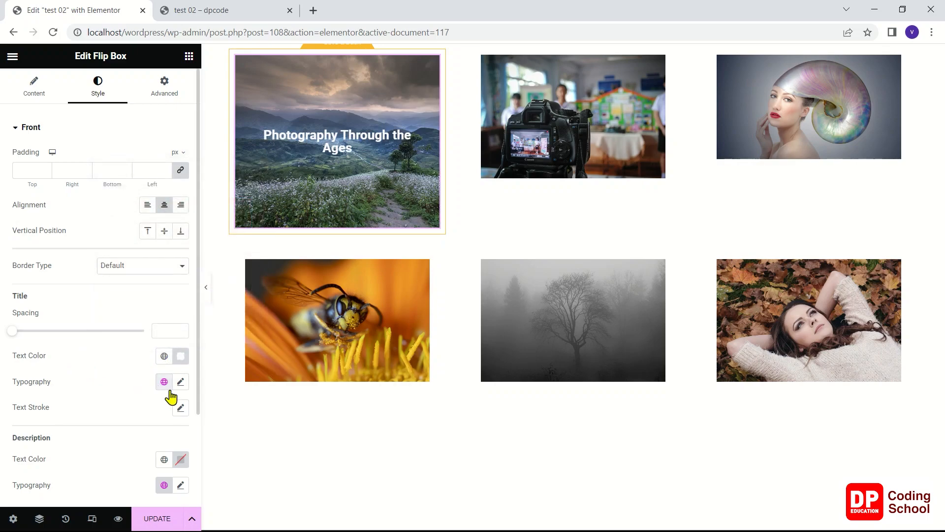
{"action": "scroll", "coordinate": [132, 390], "scroll_direction": "down", "scroll_amount": 2}
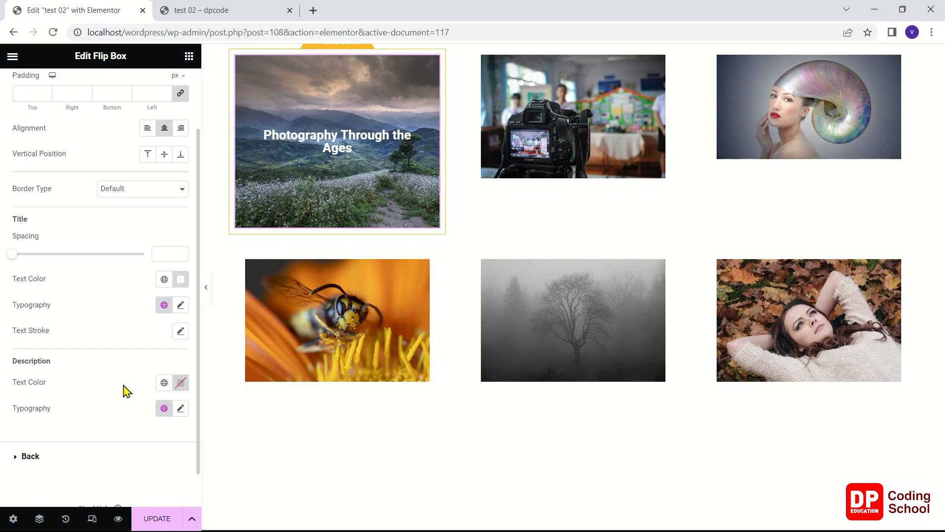
{"action": "scroll", "coordinate": [127, 390], "scroll_direction": "up", "scroll_amount": 2}
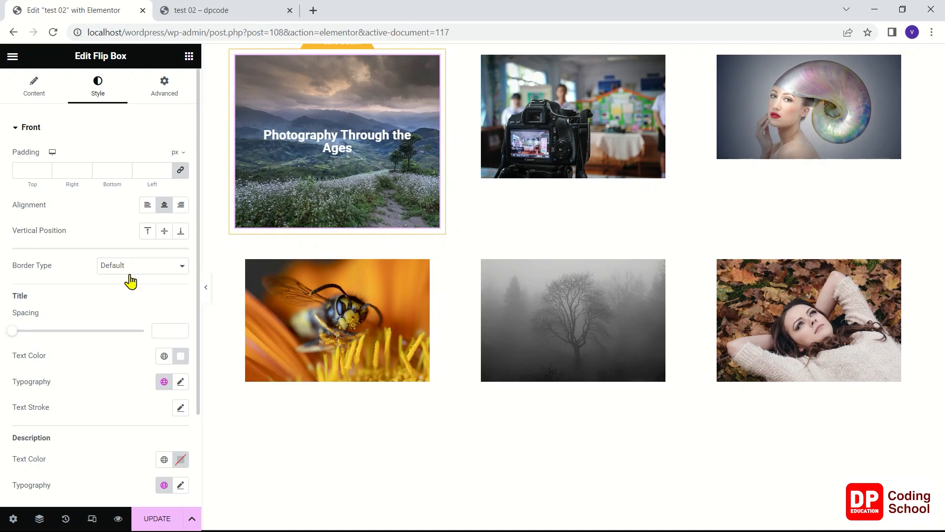
{"action": "mouse_move", "coordinate": [344, 170]}
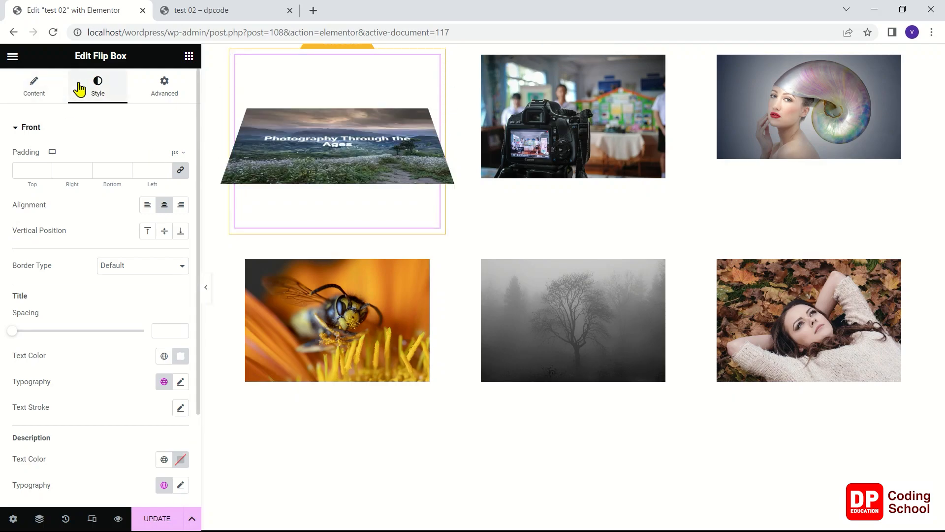
Fill the title on the flip box's back side with the dynamic Post Title
{"action": "left_click", "coordinate": [33, 87]}
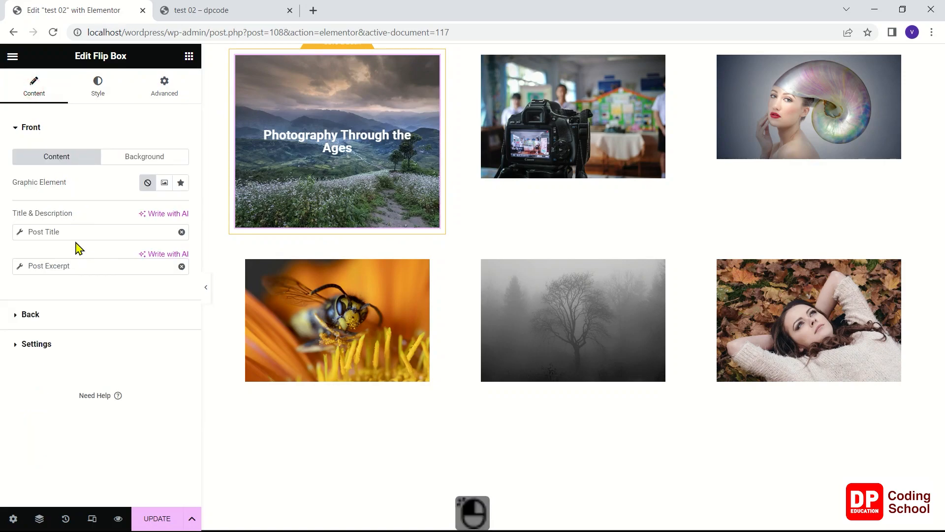
{"action": "left_click", "coordinate": [42, 319]}
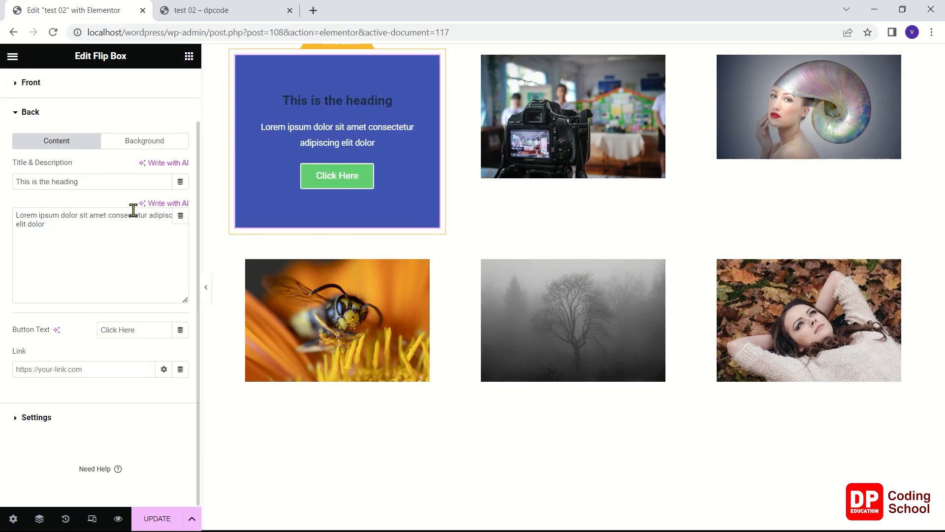
{"action": "left_click", "coordinate": [180, 181]}
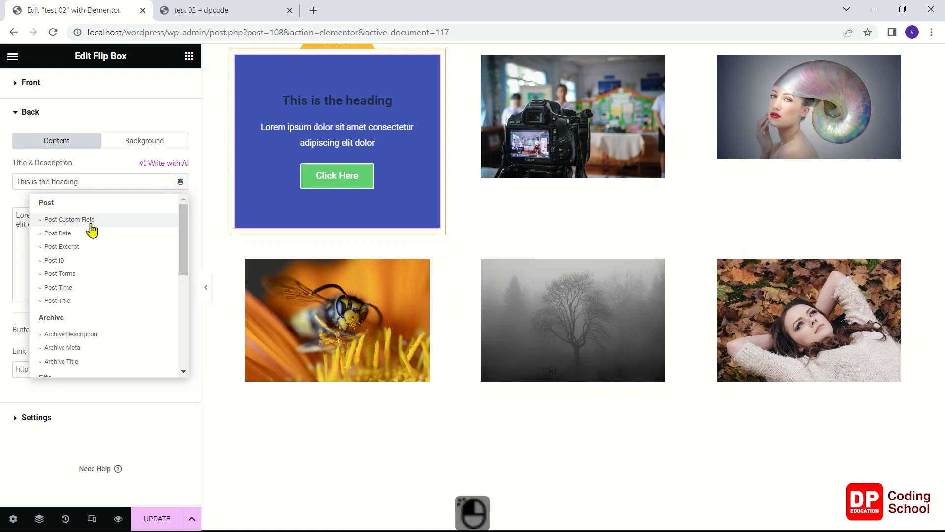
{"action": "left_click", "coordinate": [76, 301]}
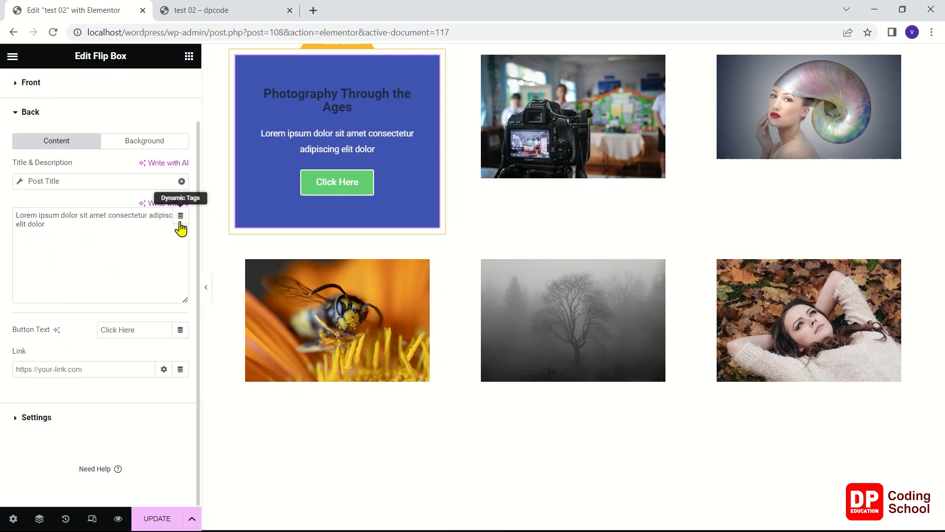
Try the dynamic Post Time as the description on the flip box's back, and clear it again
{"action": "left_click", "coordinate": [180, 216]}
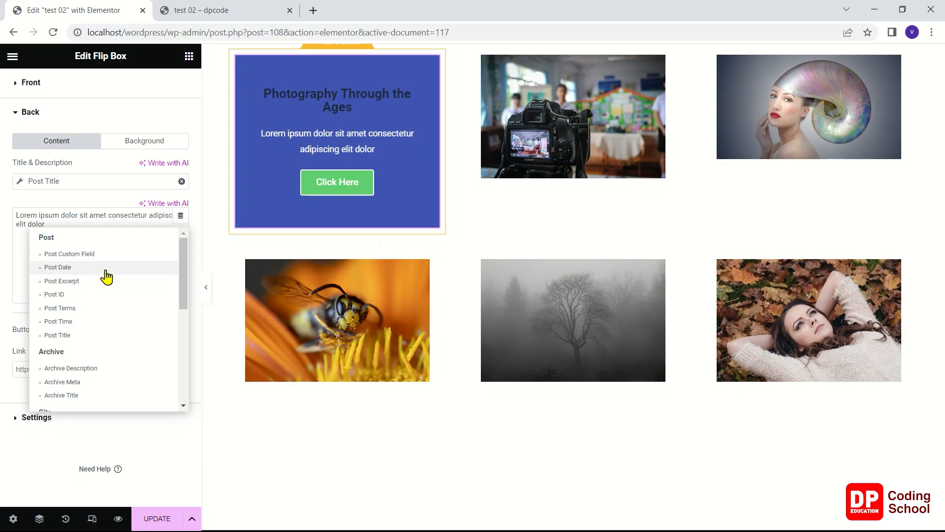
{"action": "left_click", "coordinate": [88, 321]}
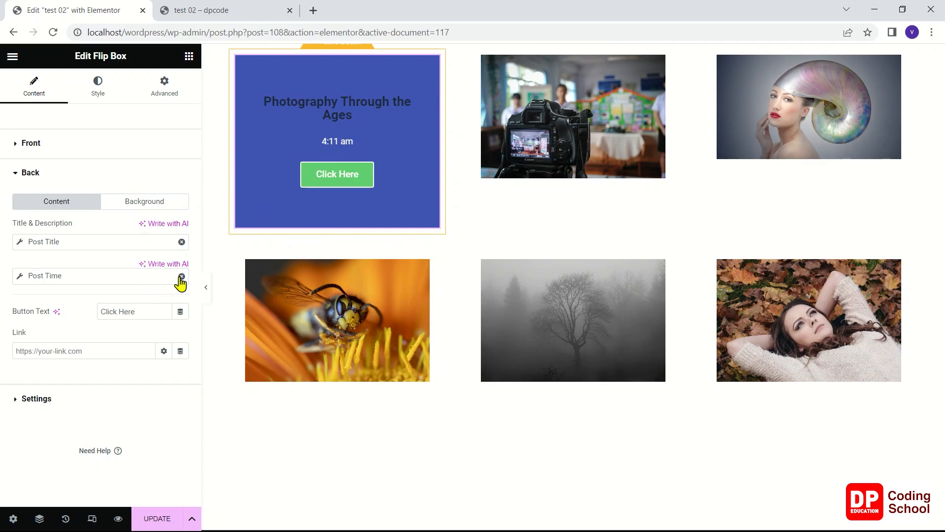
{"action": "left_click", "coordinate": [181, 277]}
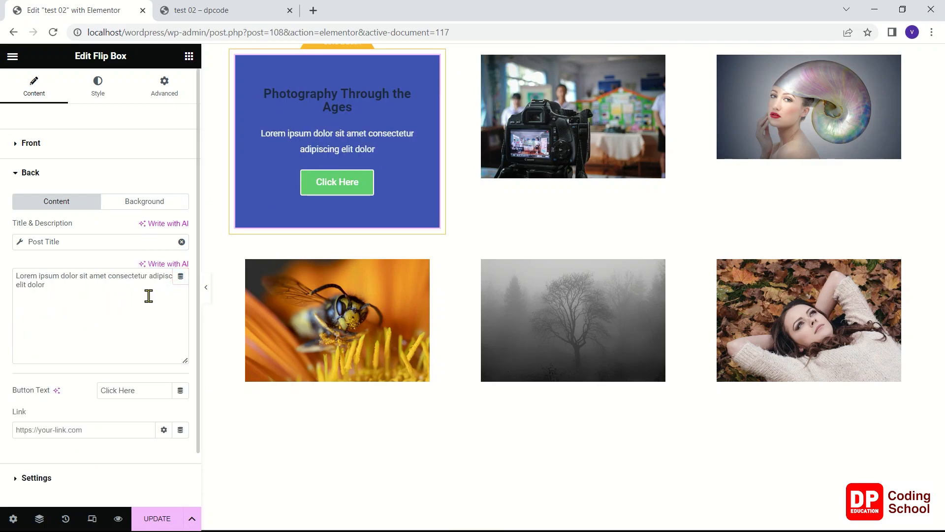
Use the dynamic Post Excerpt as the back side's description and link its button to the Post URL
{"action": "left_click", "coordinate": [181, 277]}
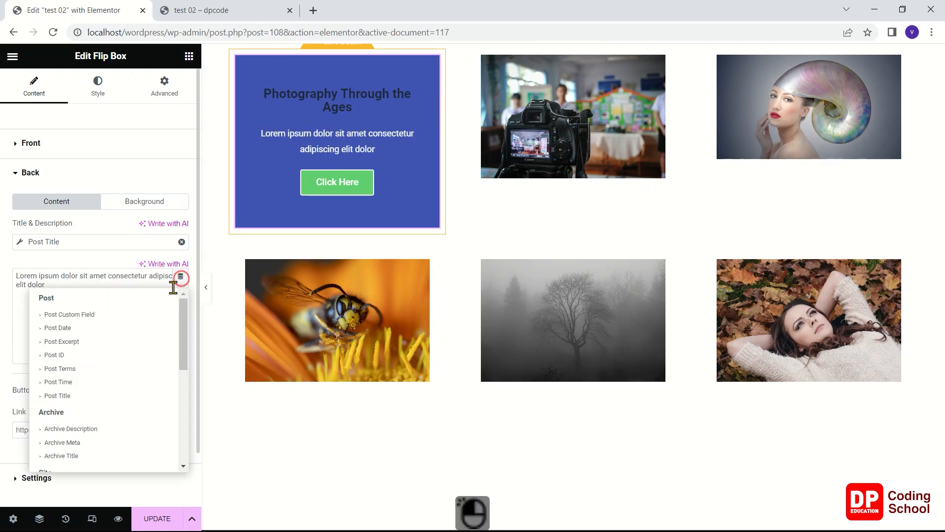
{"action": "left_click", "coordinate": [98, 343]}
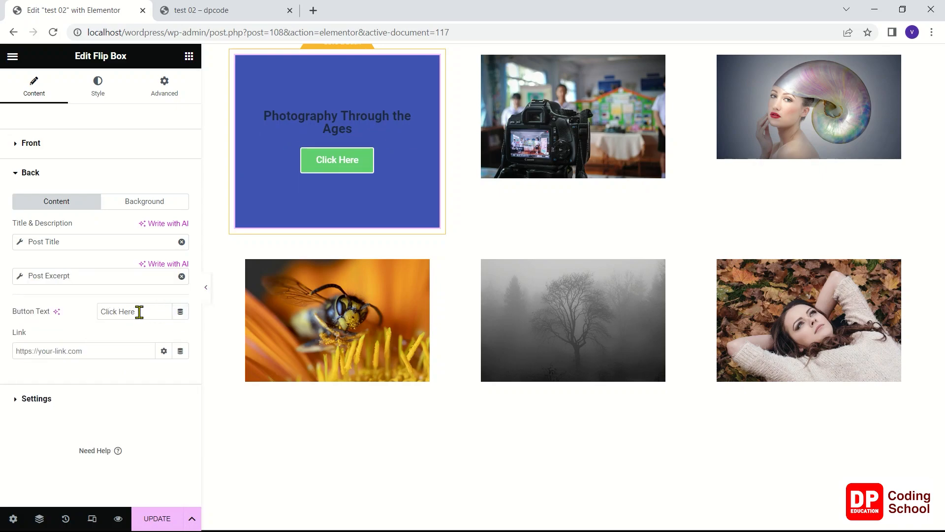
{"action": "left_click", "coordinate": [180, 311]}
{"action": "left_click", "coordinate": [180, 312]}
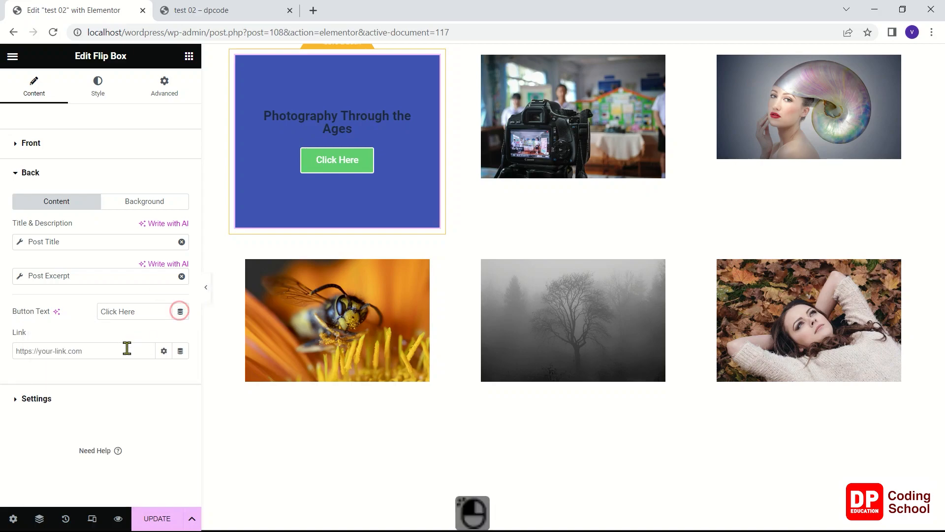
{"action": "left_click", "coordinate": [180, 352]}
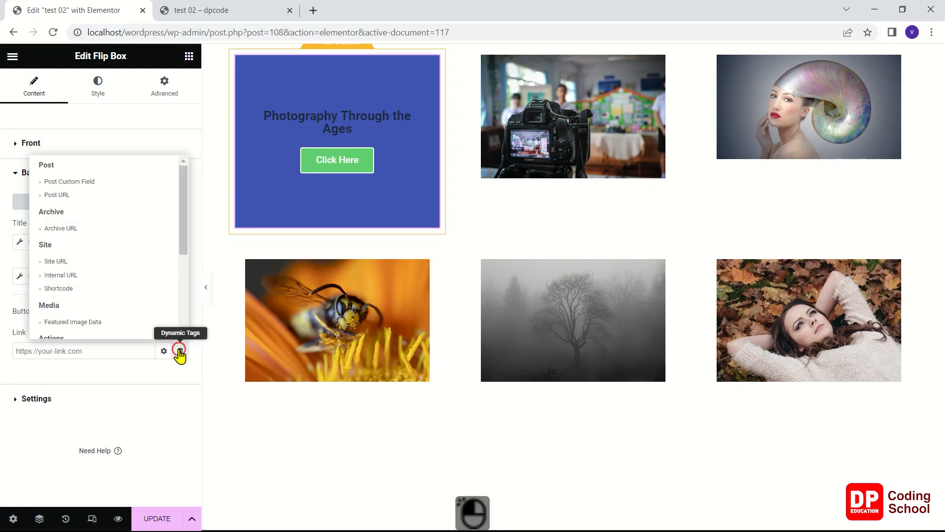
{"action": "left_click", "coordinate": [86, 196]}
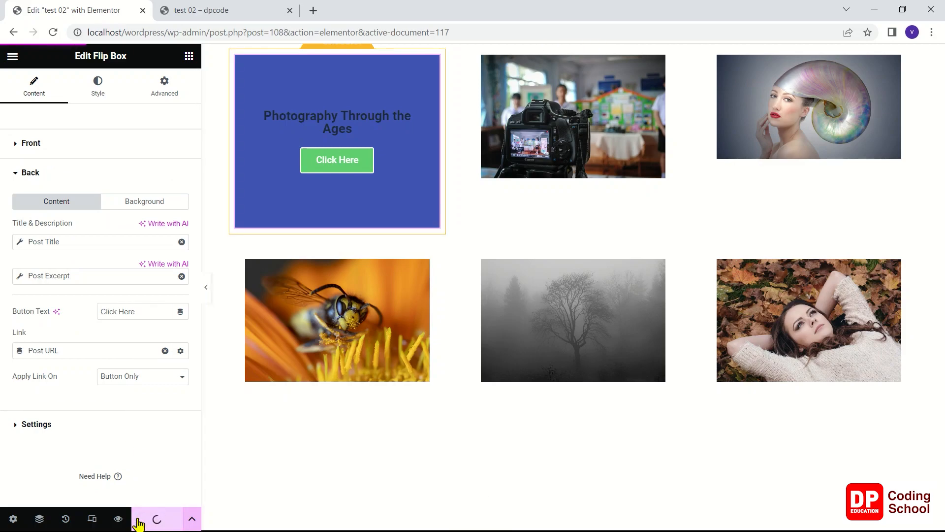
Reload the "test 02" preview page and check how the post cards flip to their back sides
{"action": "left_click", "coordinate": [209, 9]}
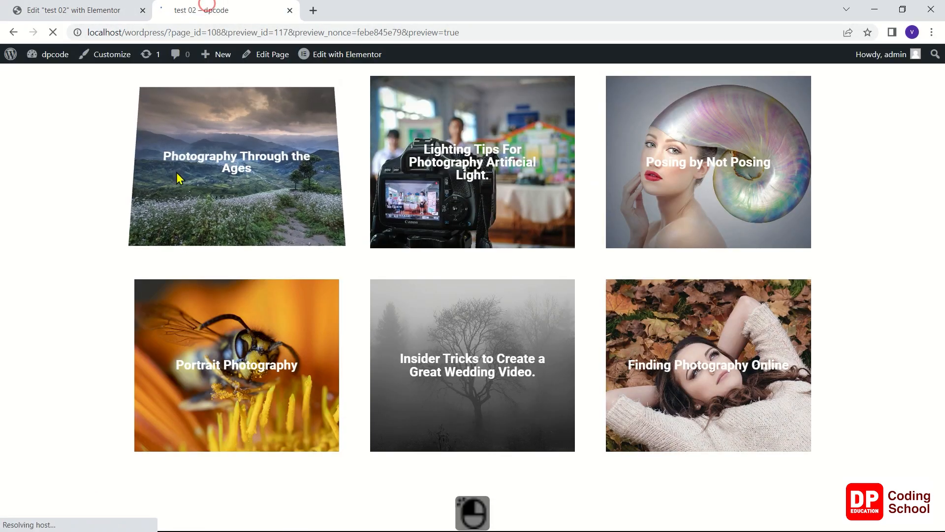
{"action": "right_click", "coordinate": [82, 142]}
{"action": "left_click", "coordinate": [97, 184]}
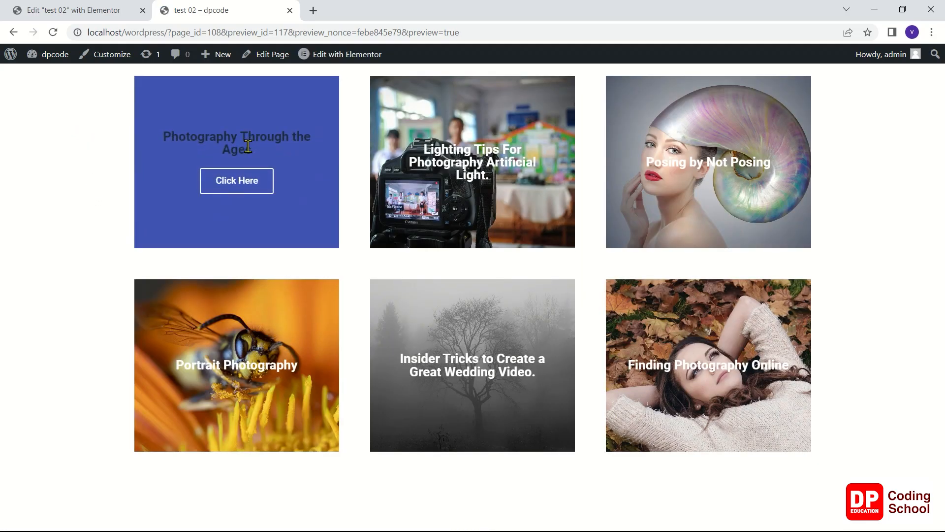
{"action": "mouse_move", "coordinate": [409, 179]}
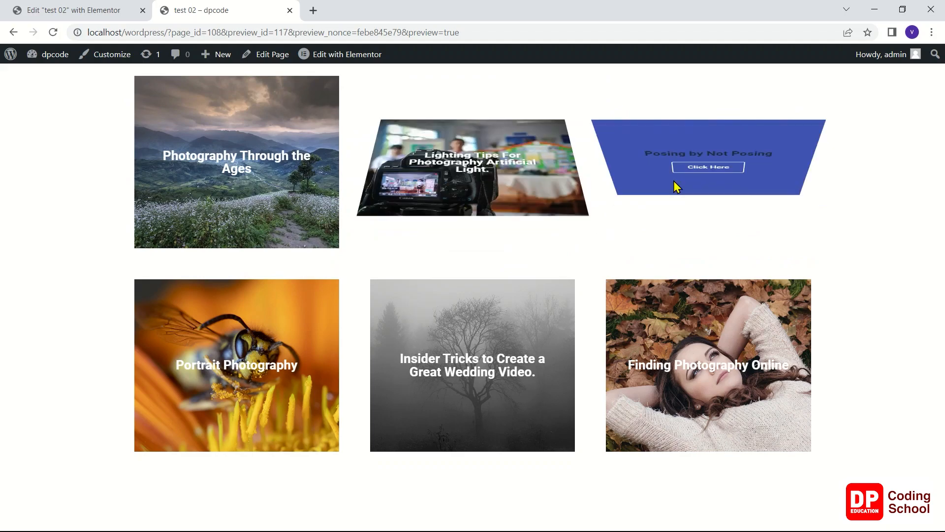
{"action": "mouse_move", "coordinate": [693, 313]}
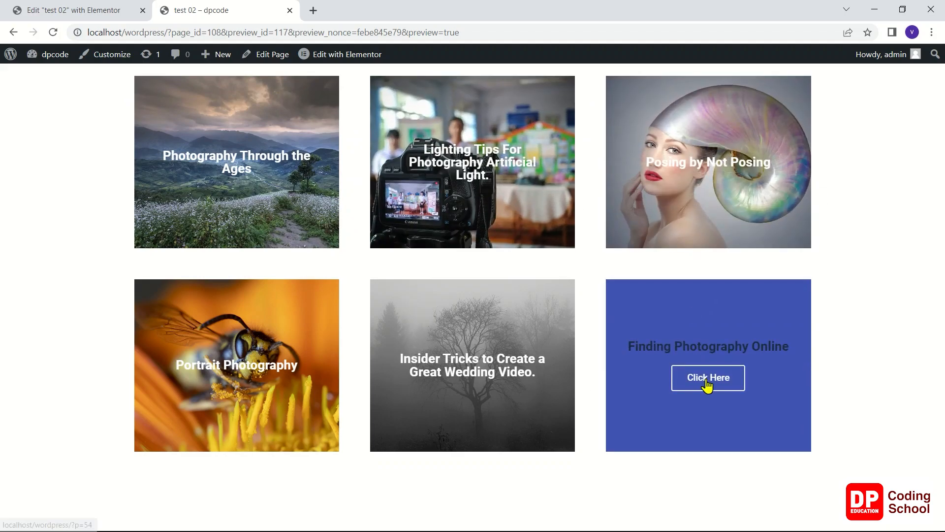
Open the Portrait Photography post through its card's Click Here button and look through the post page
{"action": "mouse_move", "coordinate": [319, 377]}
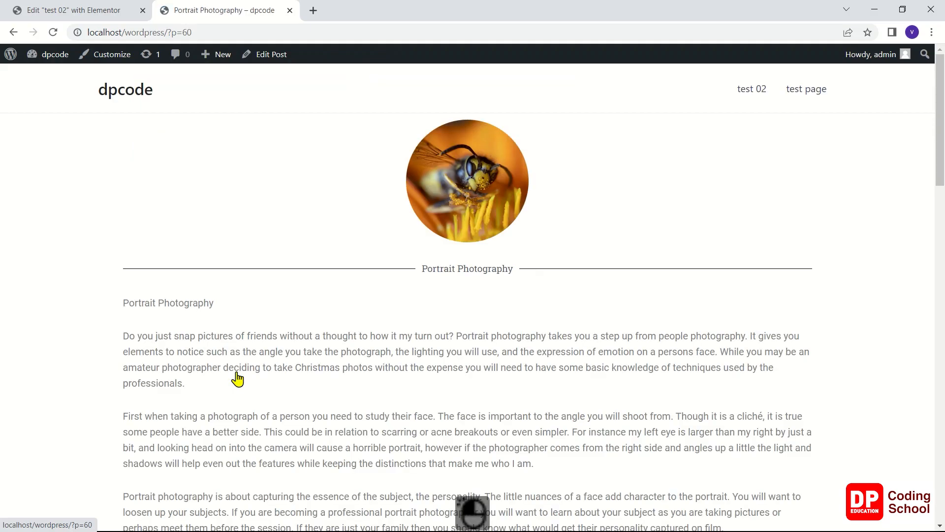
{"action": "scroll", "coordinate": [236, 377], "scroll_direction": "down", "scroll_amount": 8}
{"action": "scroll", "coordinate": [237, 365], "scroll_direction": "up", "scroll_amount": 8}
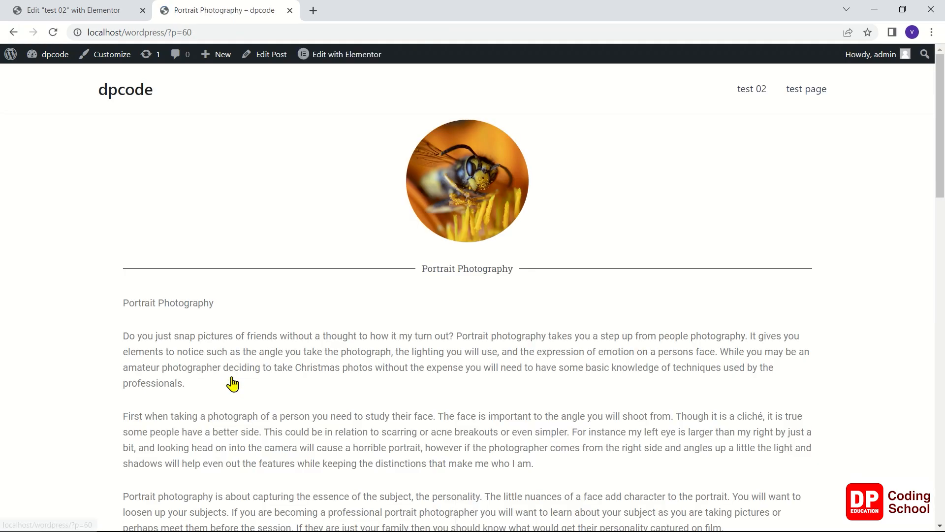
{"action": "scroll", "coordinate": [232, 379], "scroll_direction": "down", "scroll_amount": 7}
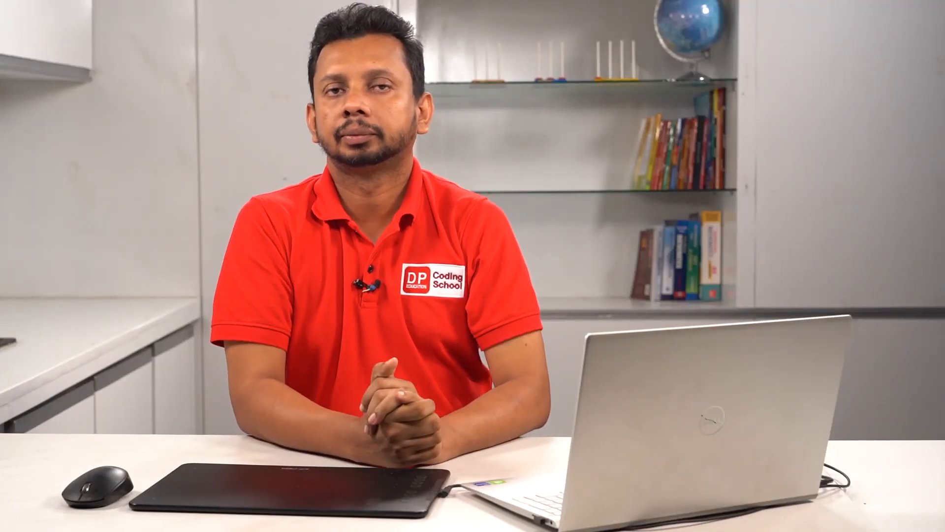